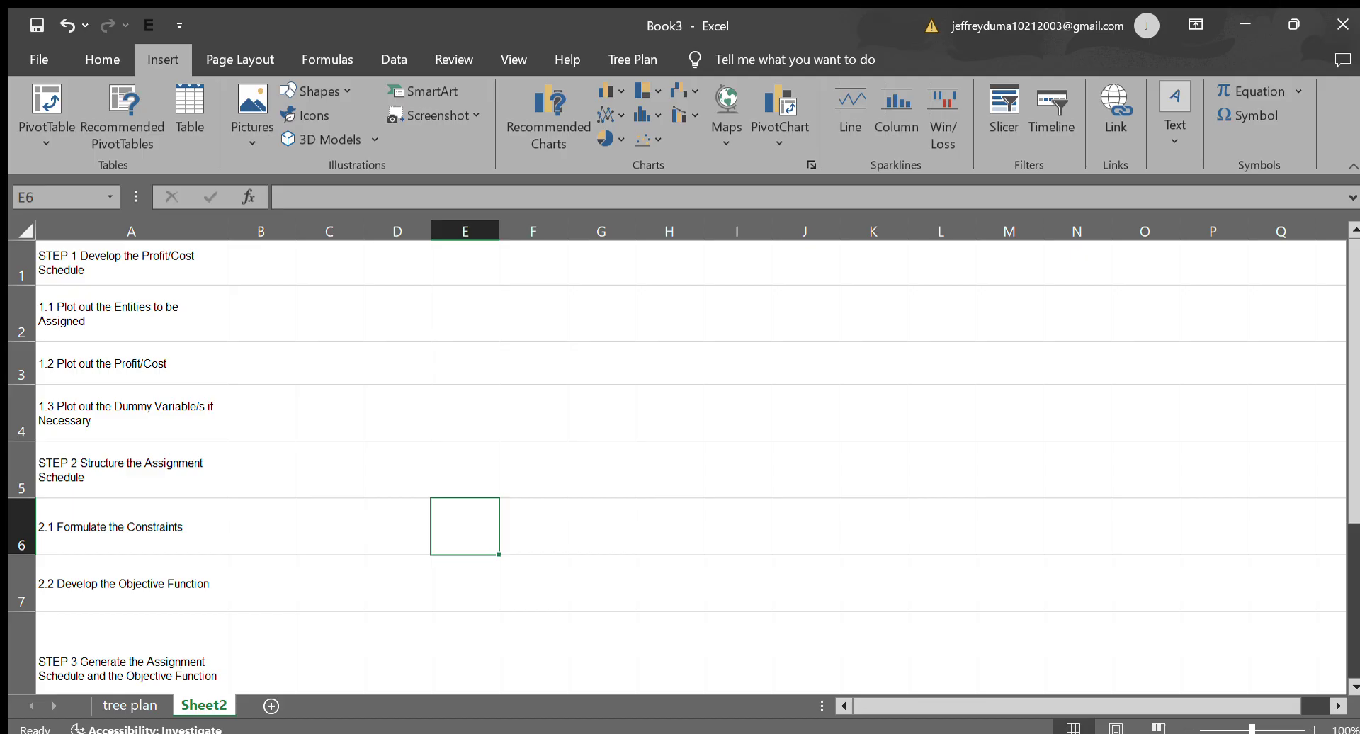
# Step: Open the tree plan sheet and review the decision tree's Davao and Gensan branches
pyautogui.click(125, 705)
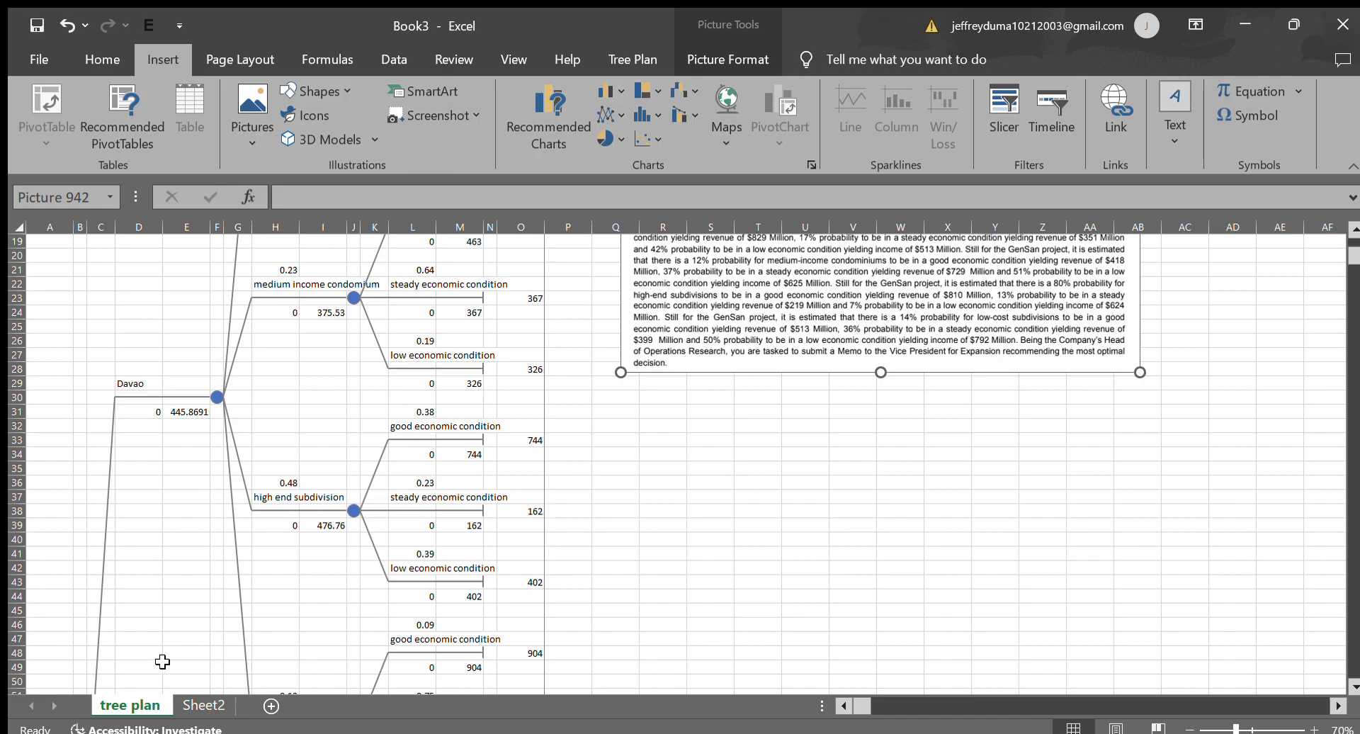
pyautogui.scroll(-1, 188, 583)
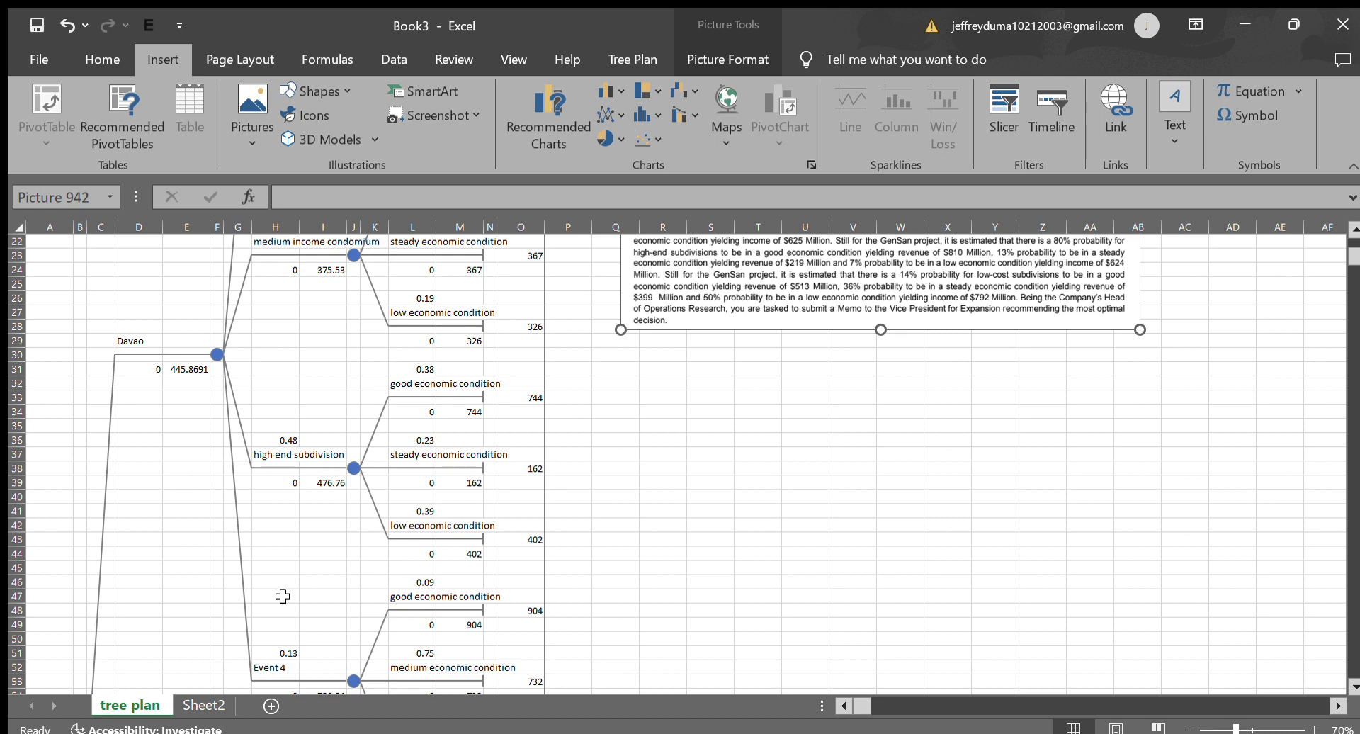
pyautogui.scroll(-1, 146, 462)
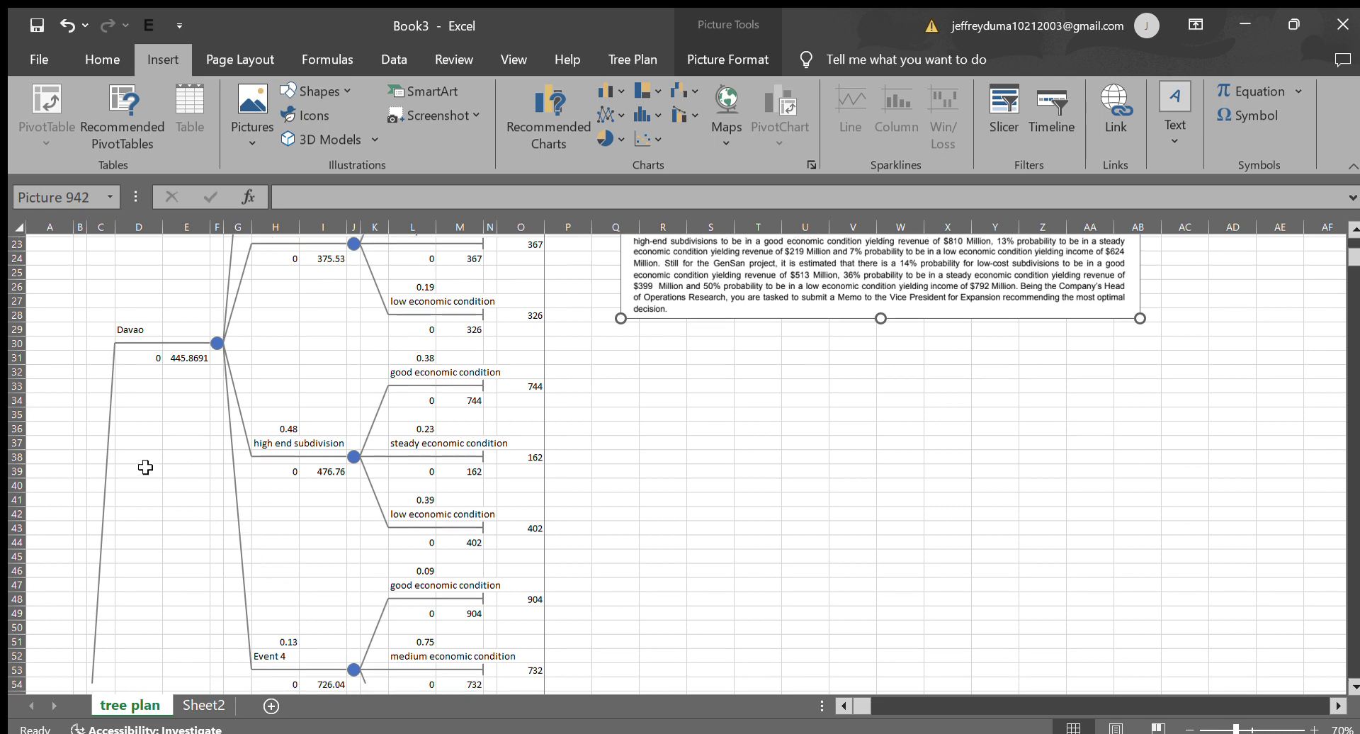
pyautogui.scroll(1, 146, 466)
pyautogui.scroll(-6, 134, 363)
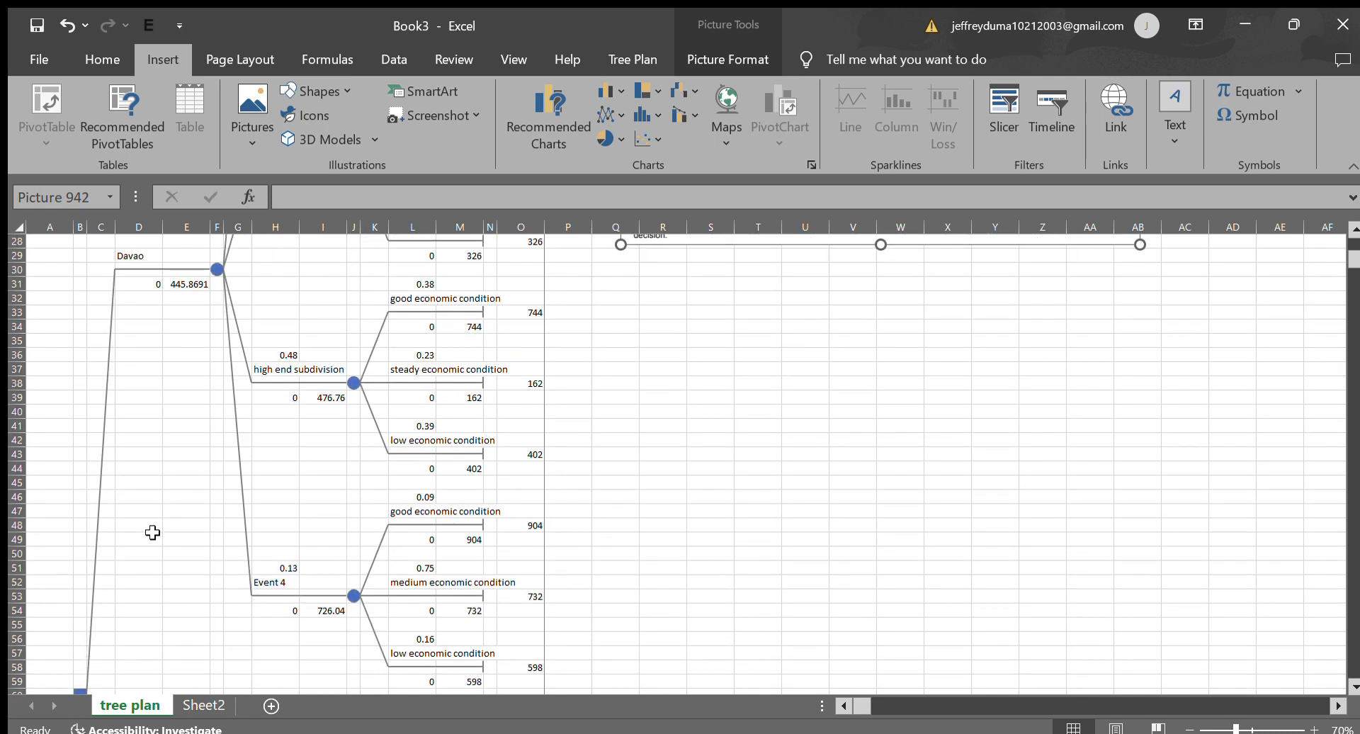
pyautogui.scroll(-8, 152, 532)
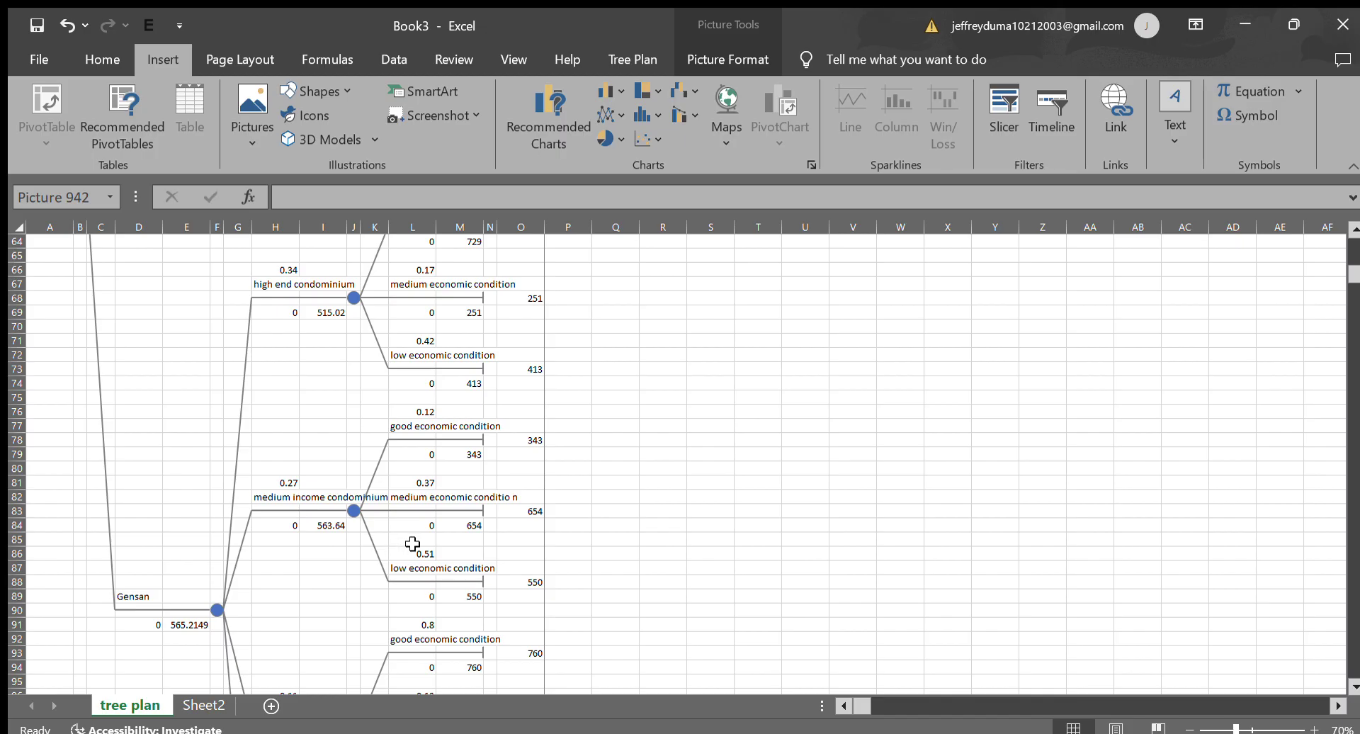
pyautogui.scroll(12, 413, 543)
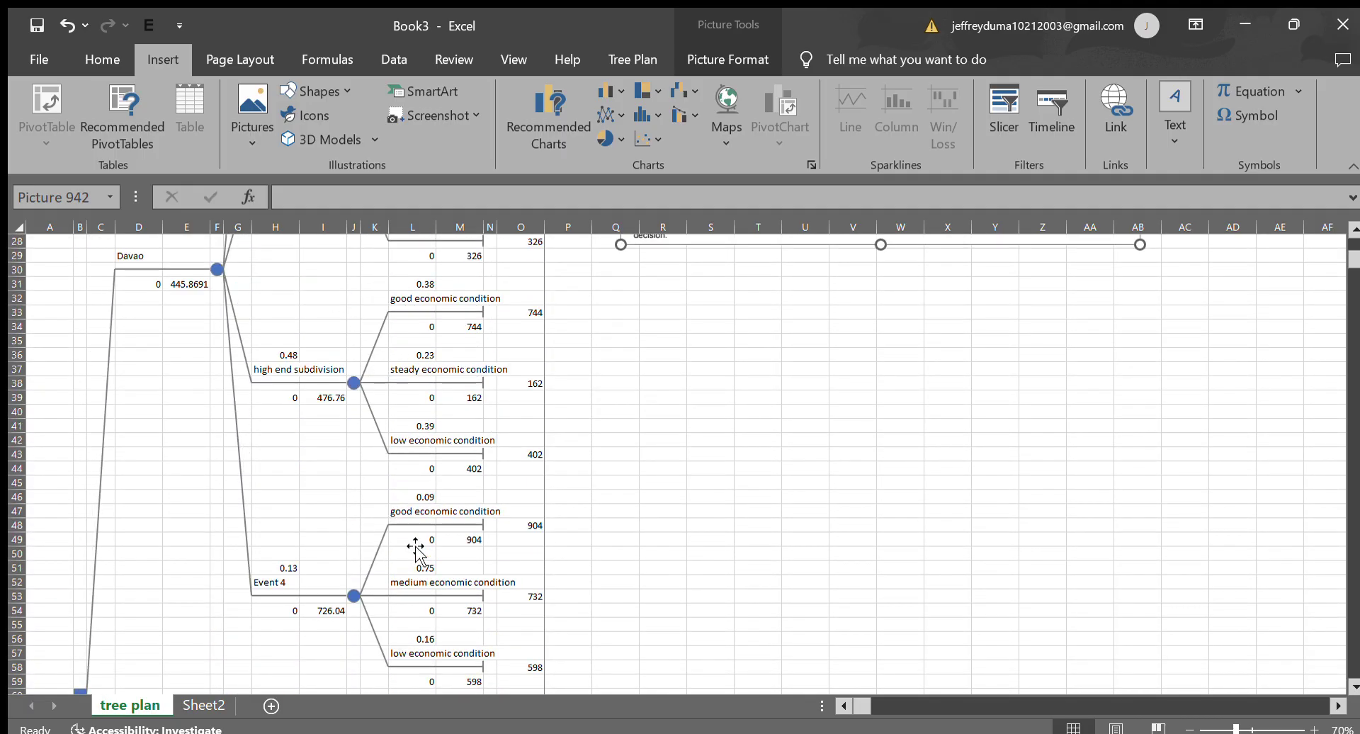
pyautogui.scroll(6, 415, 549)
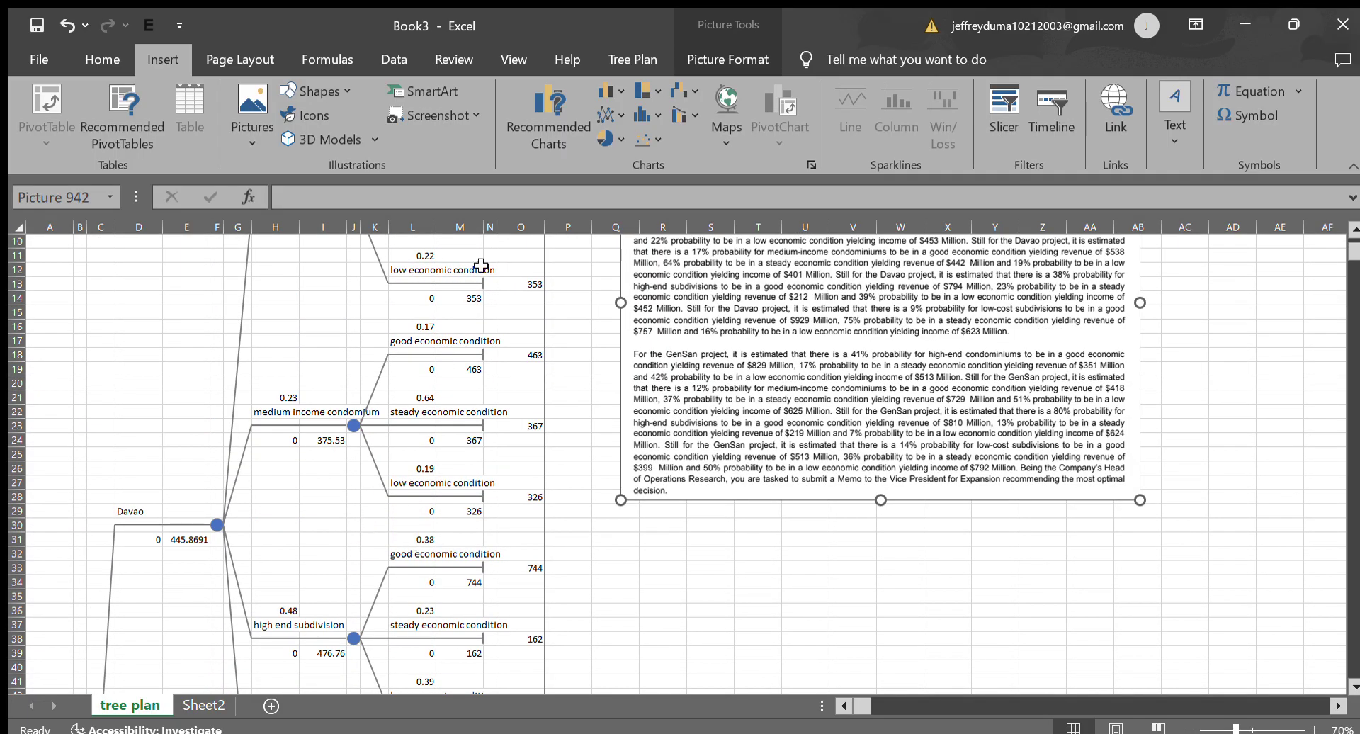
# Step: Show the Tree Plan commands and compare the case description with the Davao housing branches
pyautogui.click(621, 53)
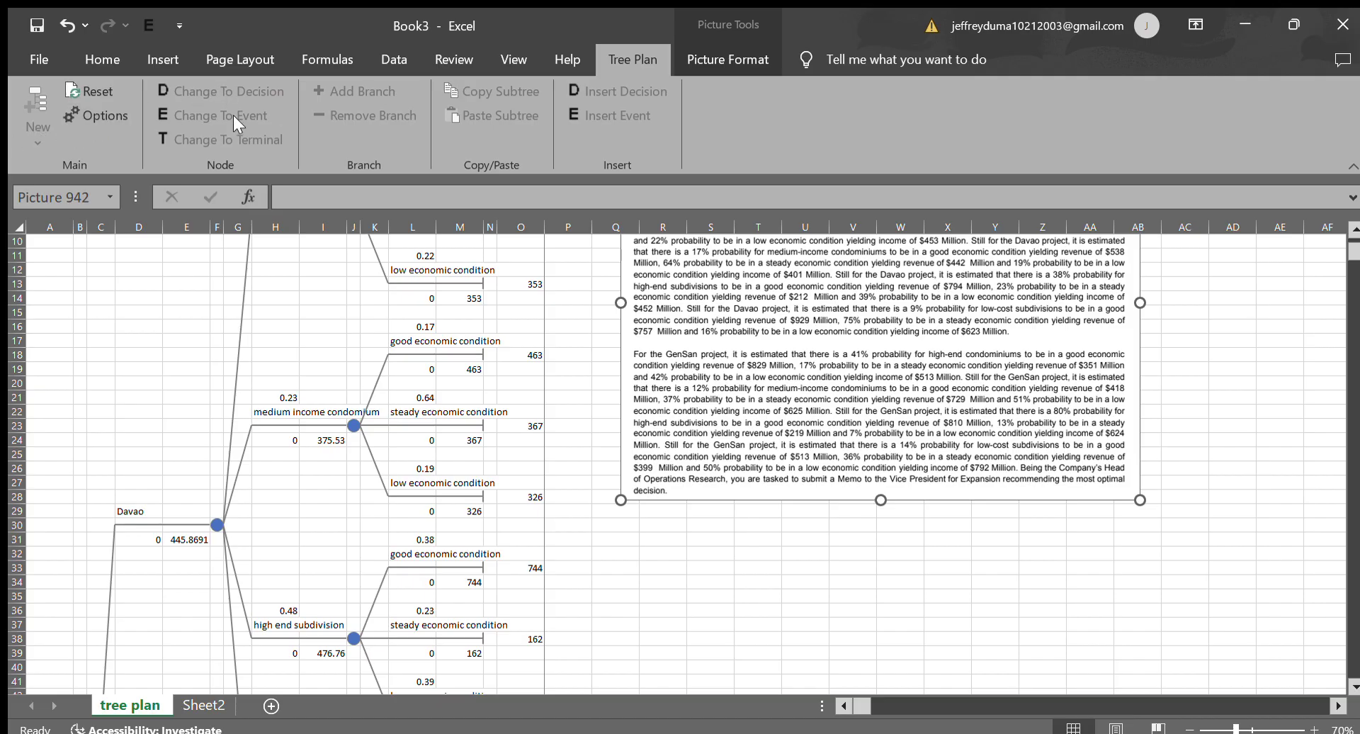
pyautogui.scroll(3, 678, 351)
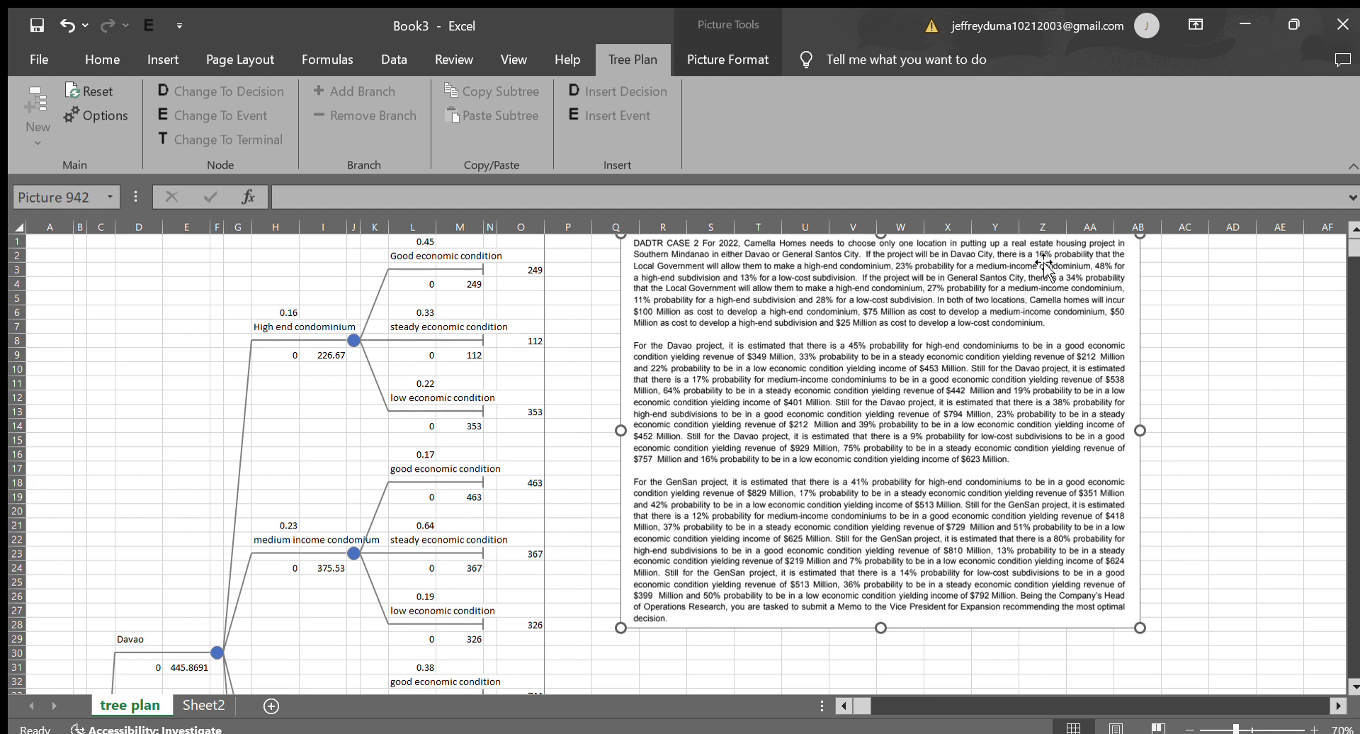
pyautogui.scroll(-1, 327, 433)
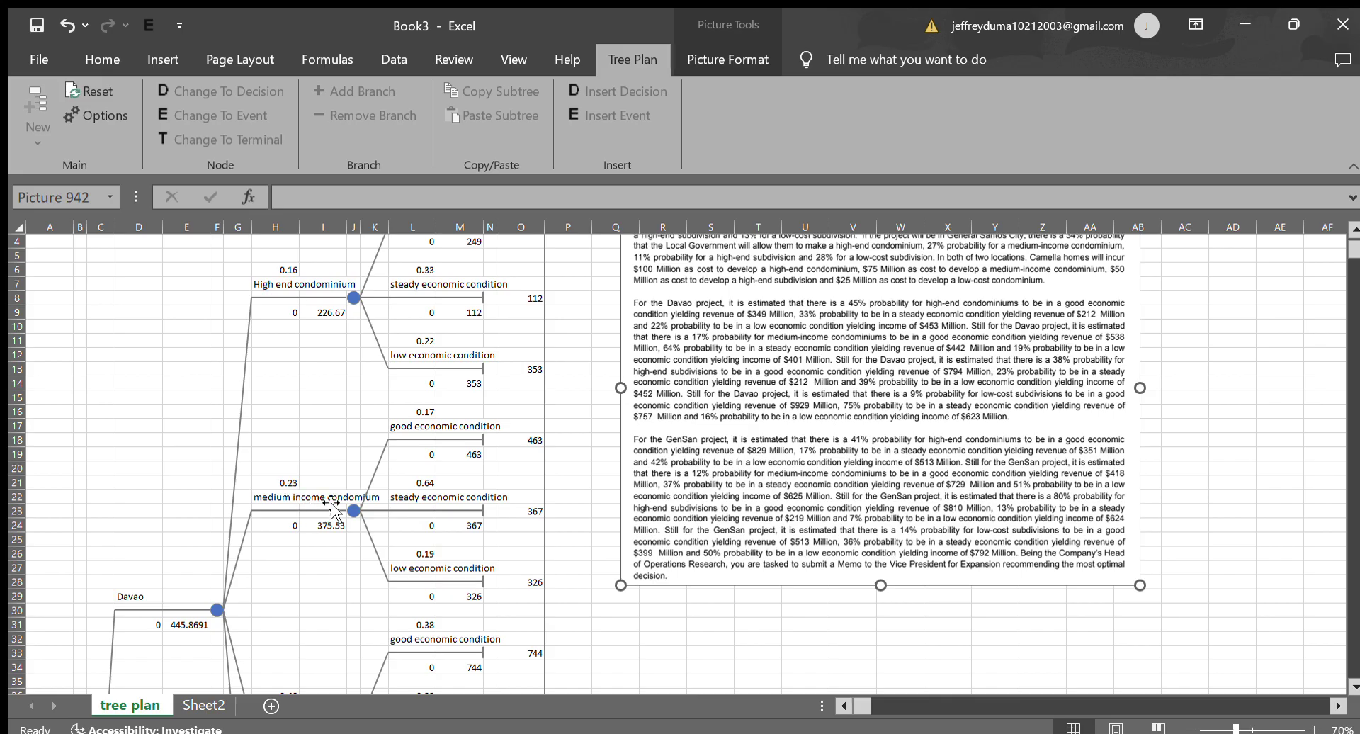
pyautogui.scroll(-2, 365, 504)
pyautogui.scroll(-5, 305, 634)
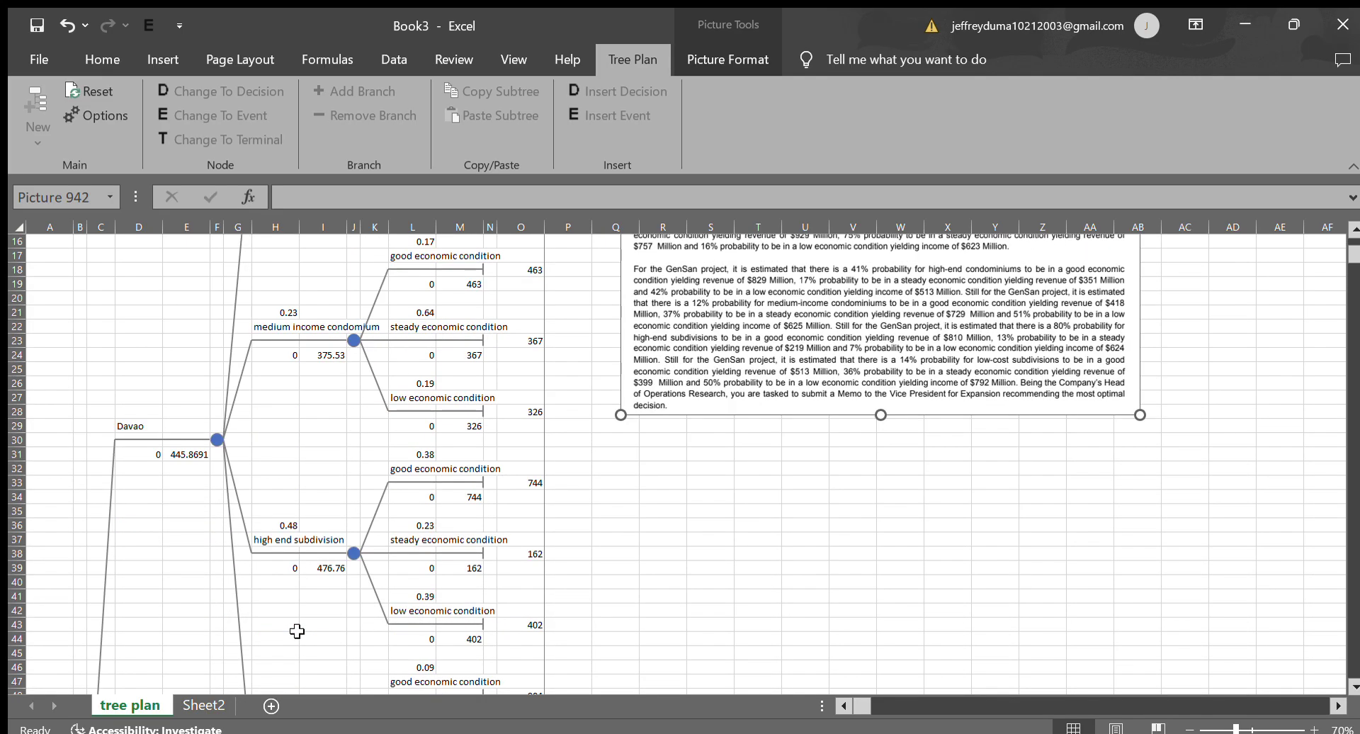
pyautogui.scroll(-2, 299, 637)
pyautogui.scroll(10, 302, 615)
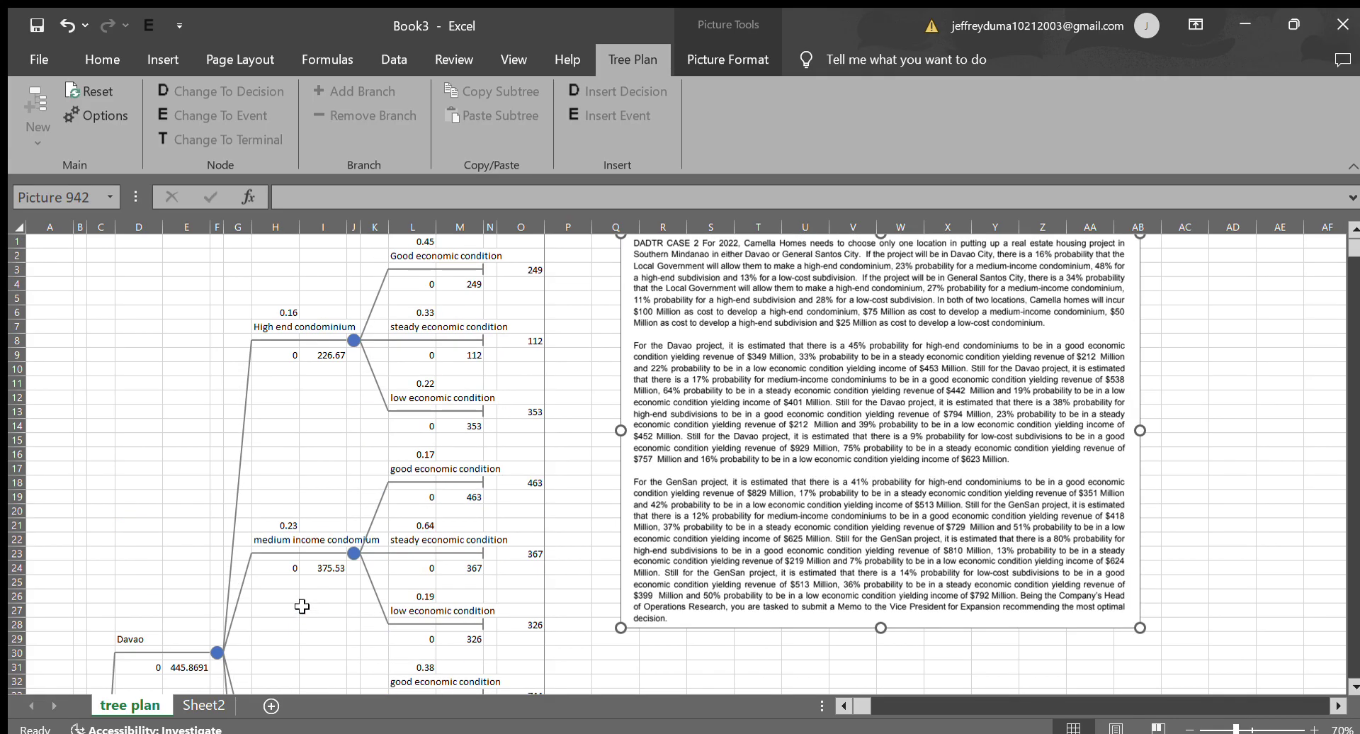
pyautogui.scroll(-1, 302, 609)
pyautogui.scroll(-3, 301, 595)
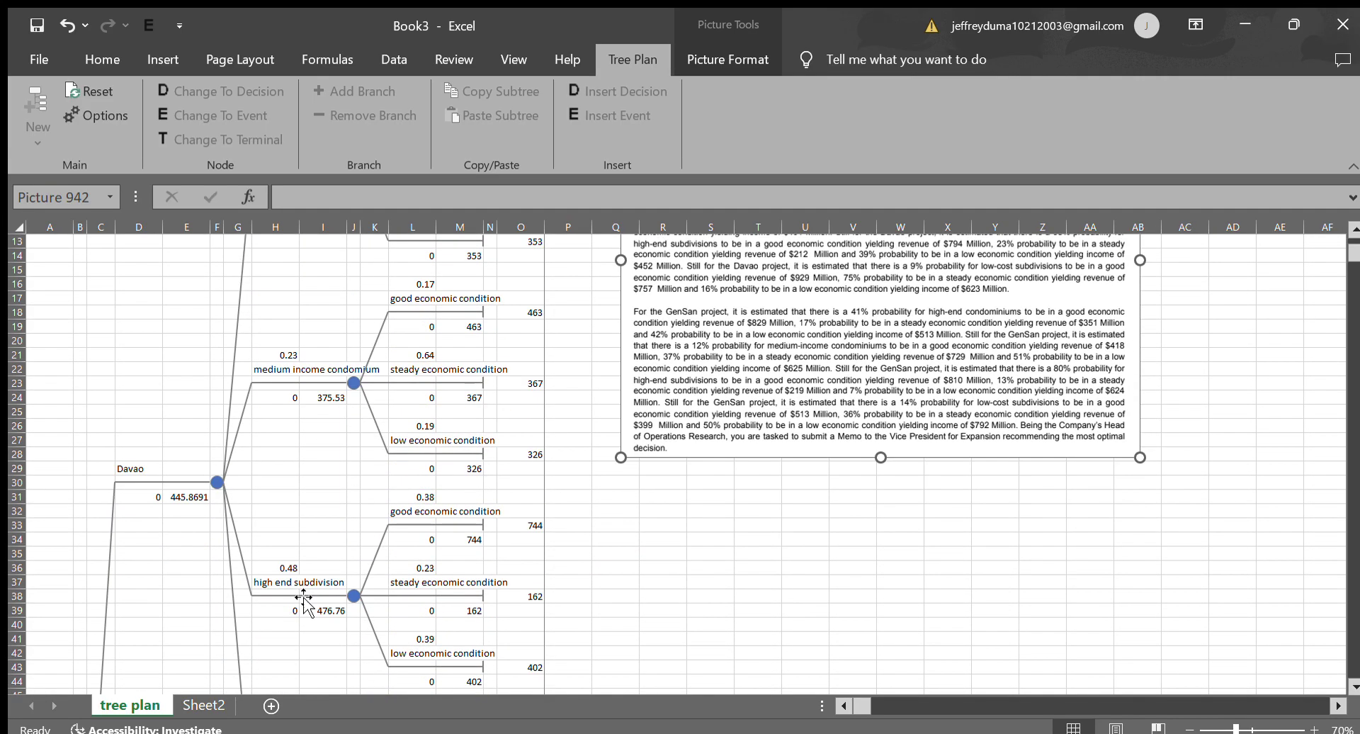
pyautogui.scroll(3, 143, 533)
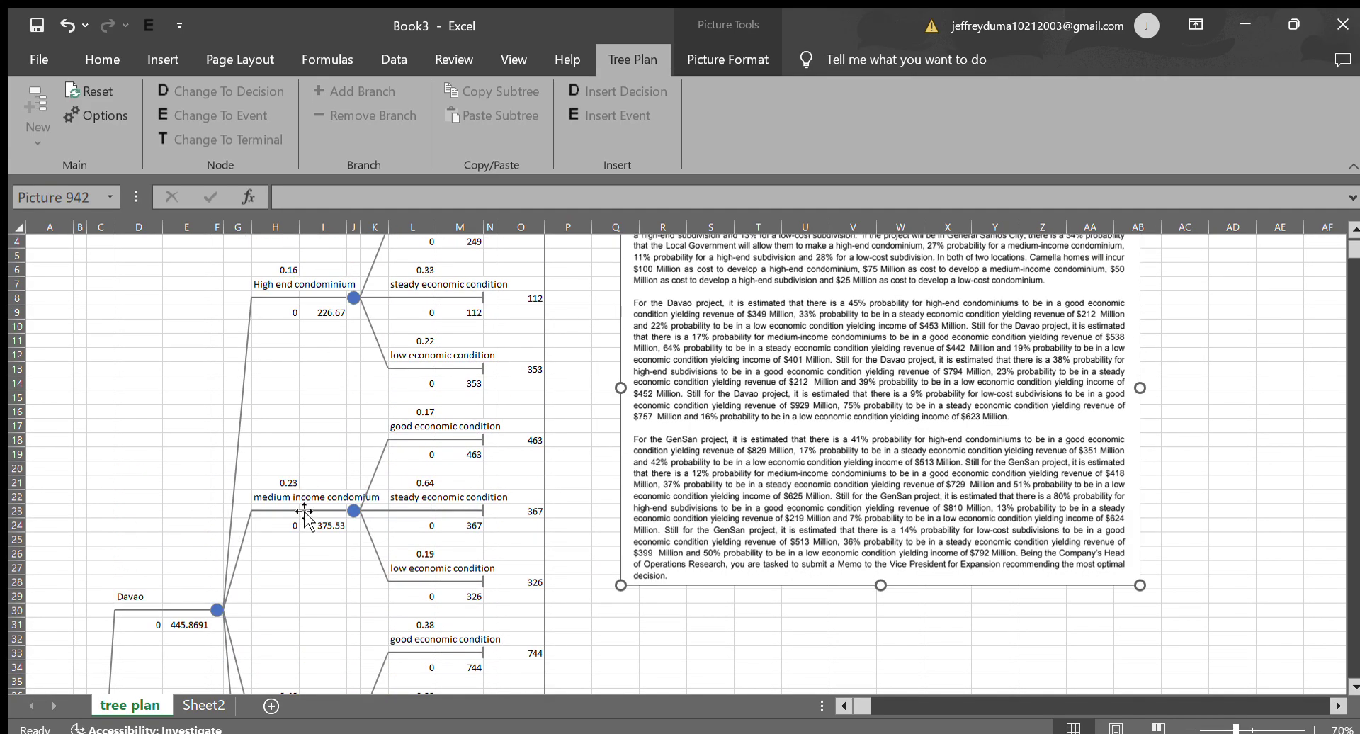
pyautogui.scroll(-2, 303, 510)
pyautogui.scroll(3, 303, 510)
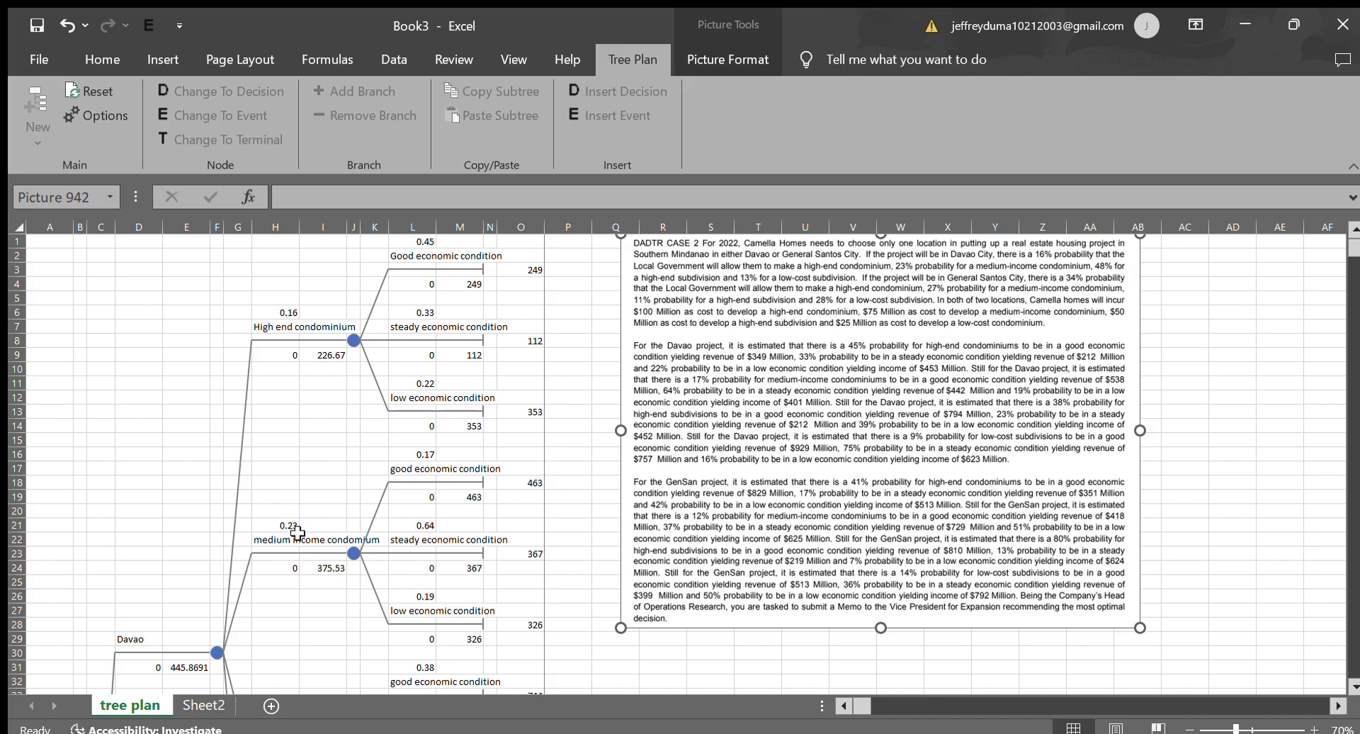
# Step: Replace the "Event 4" label in H52 of the Davao branch with "low cost subdivision"
pyautogui.scroll(-3, 298, 533)
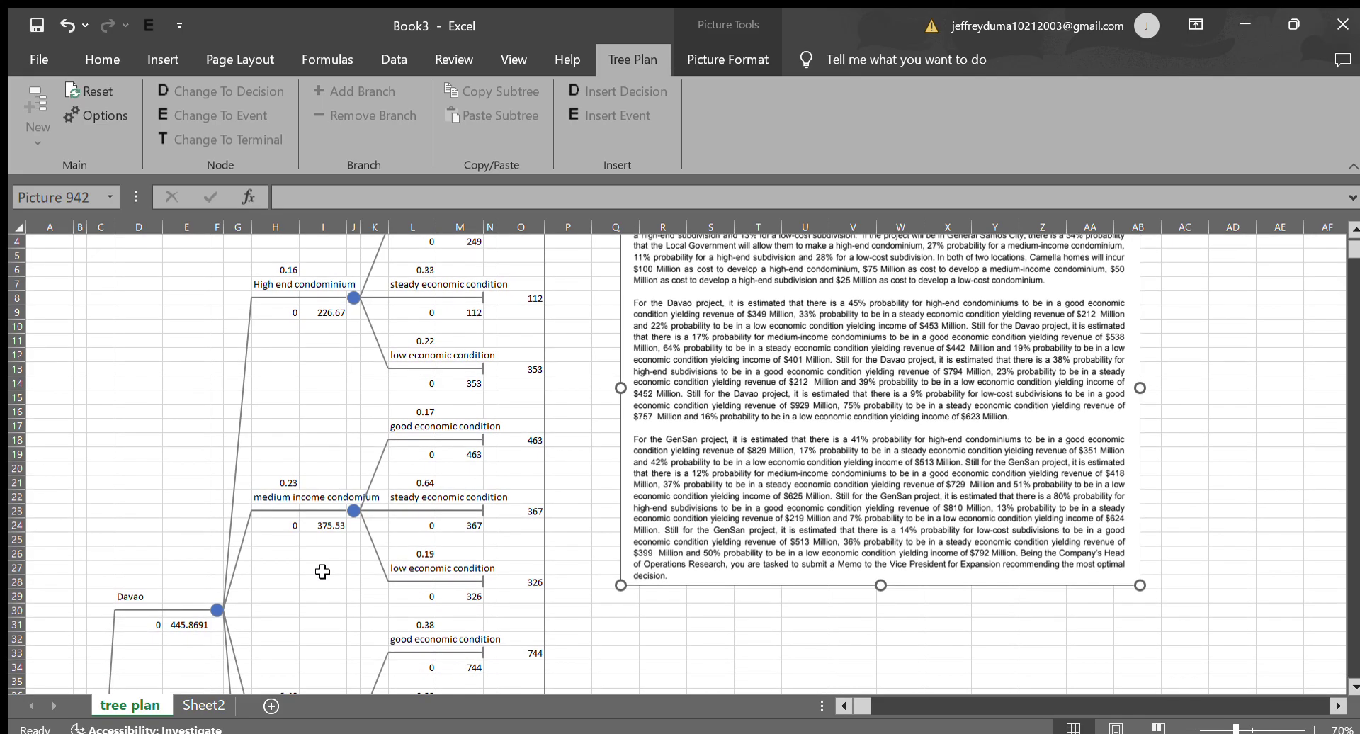
pyautogui.scroll(-4, 321, 576)
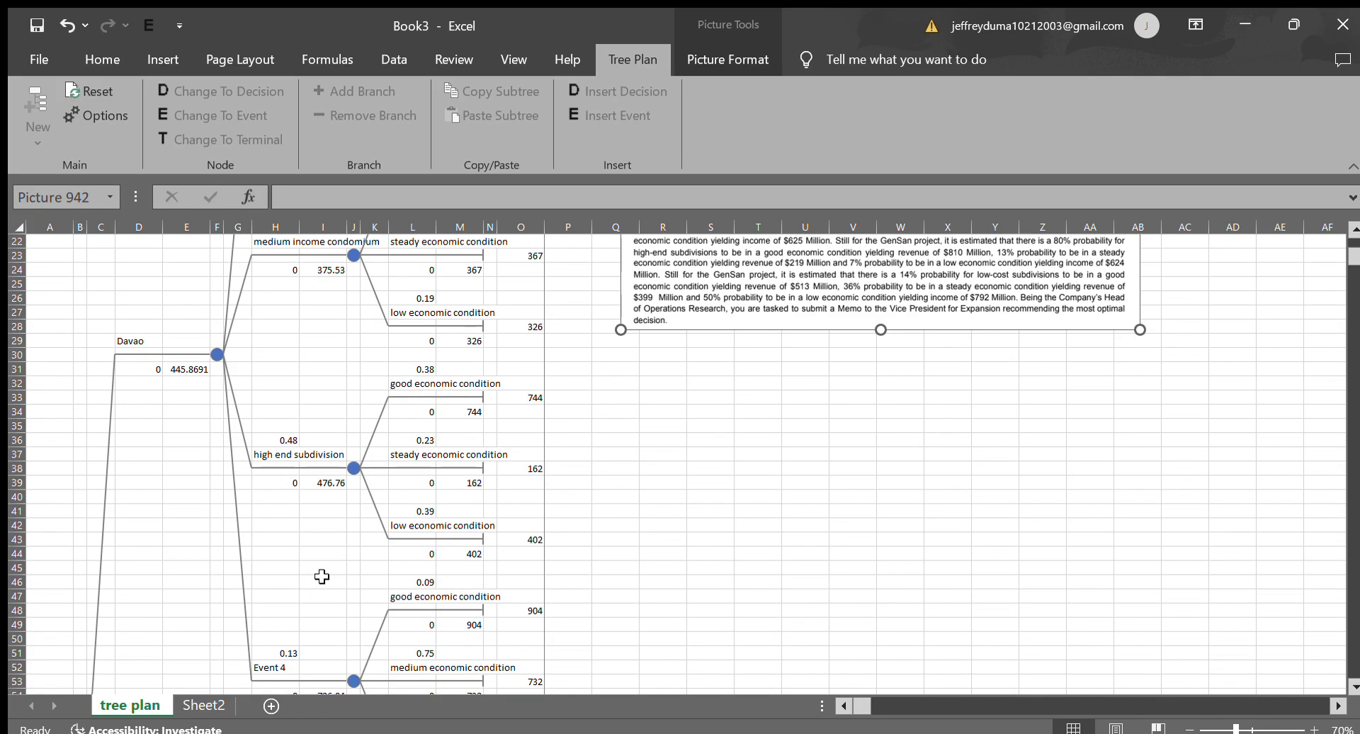
pyautogui.scroll(-1, 321, 576)
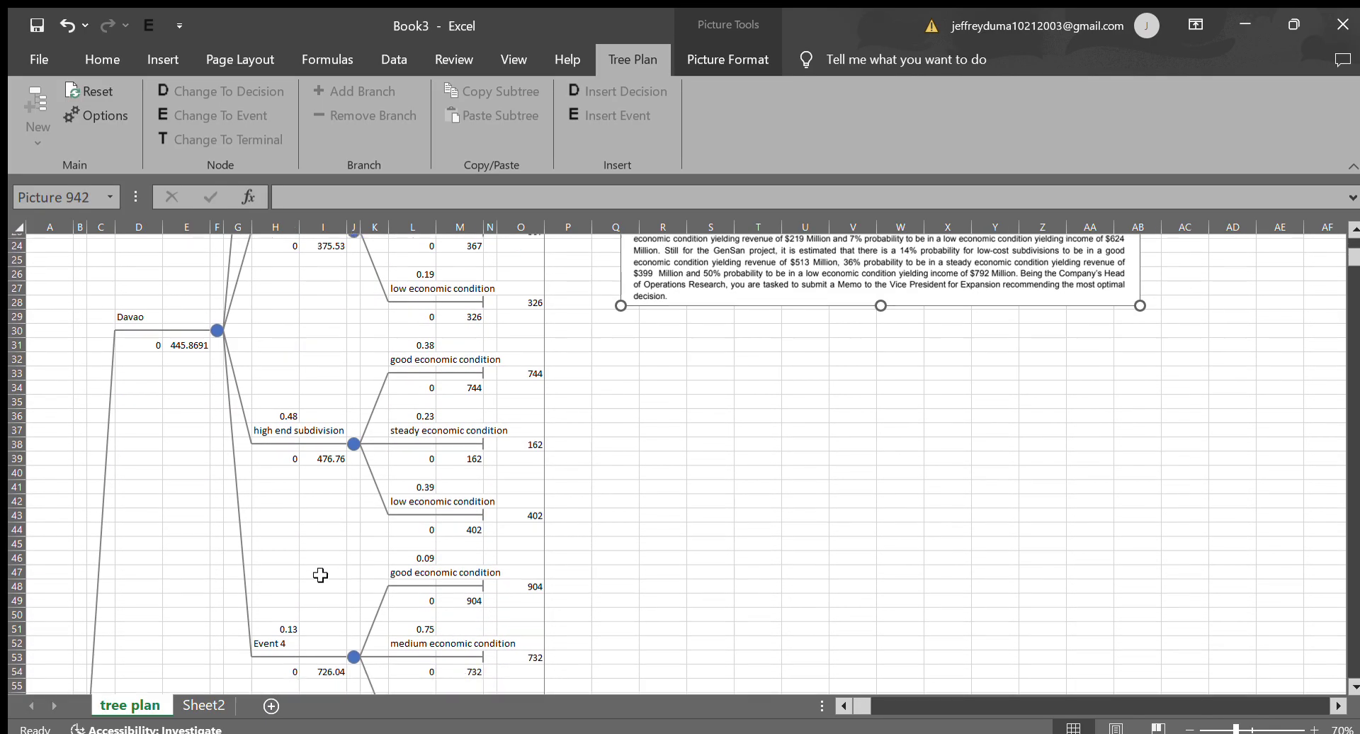
pyautogui.click(280, 626)
pyautogui.doubleClick(282, 626)
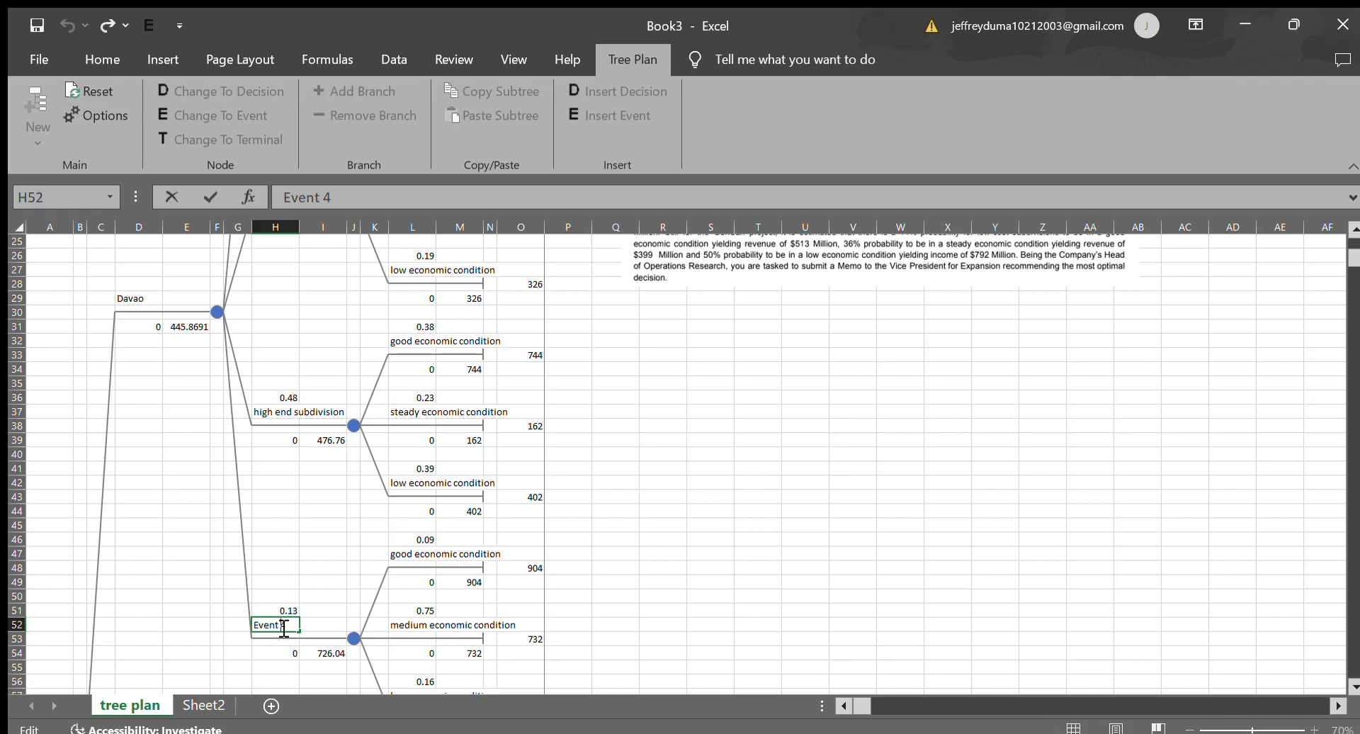
pyautogui.write('low cpst')
pyautogui.press('BackSpace')
pyautogui.press('BackSpace')
pyautogui.write('ost subdivision')
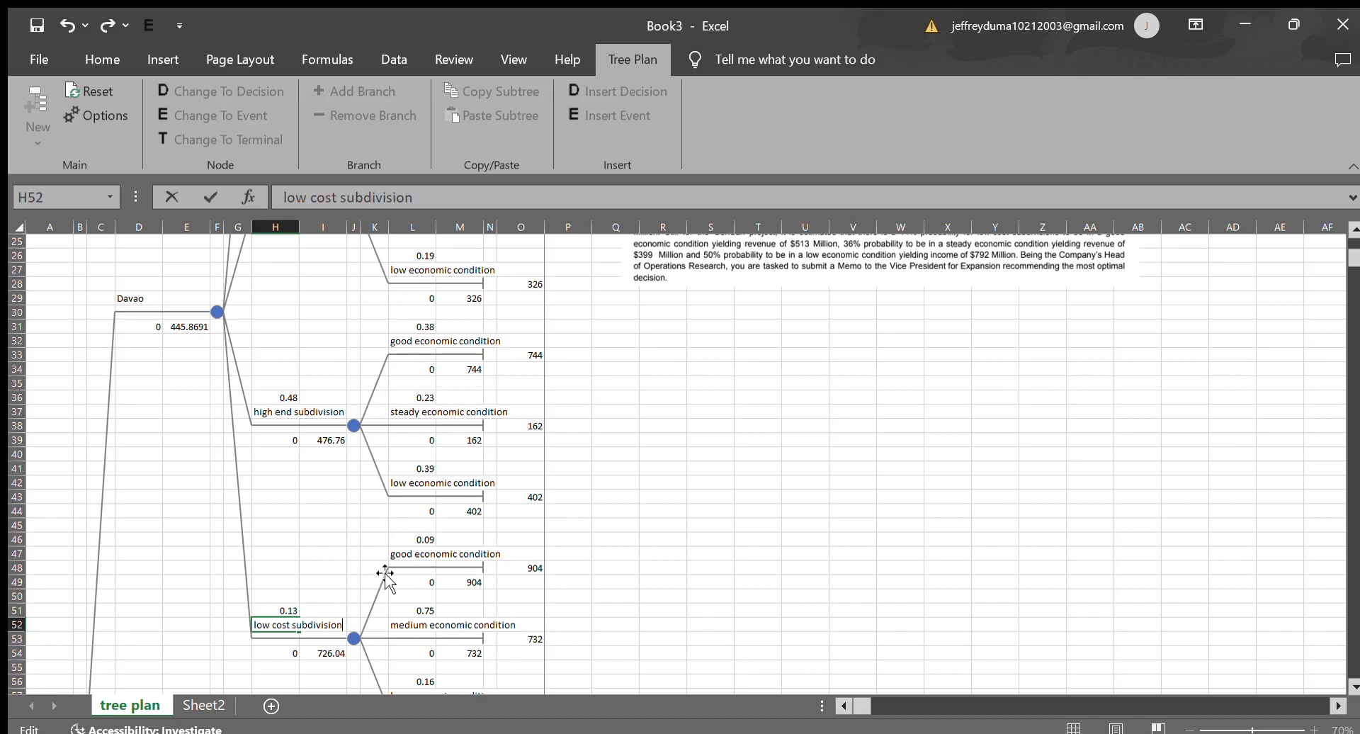
# Step: Examine the economic-condition outcomes of the Davao low cost subdivision branch and the adjacent high end condominium branch for Gensan
pyautogui.scroll(-6, 385, 576)
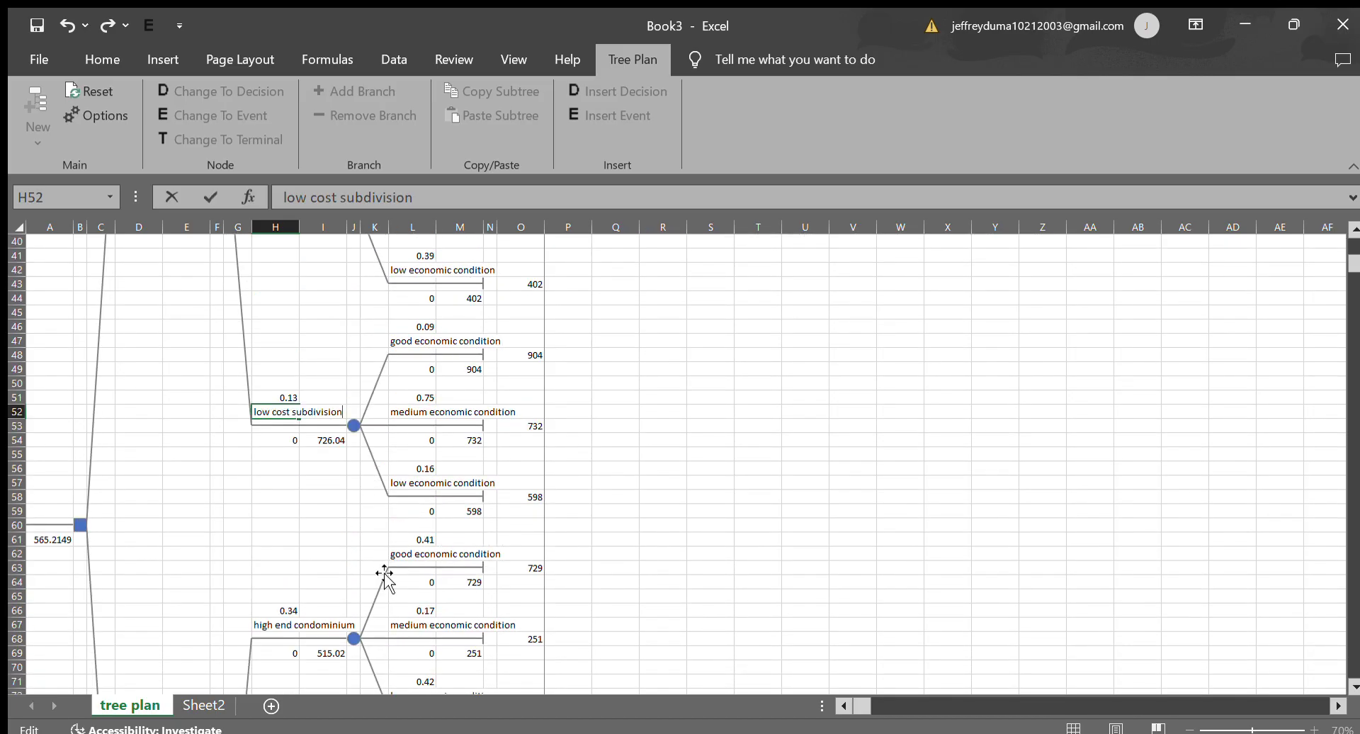
pyautogui.scroll(3, 382, 571)
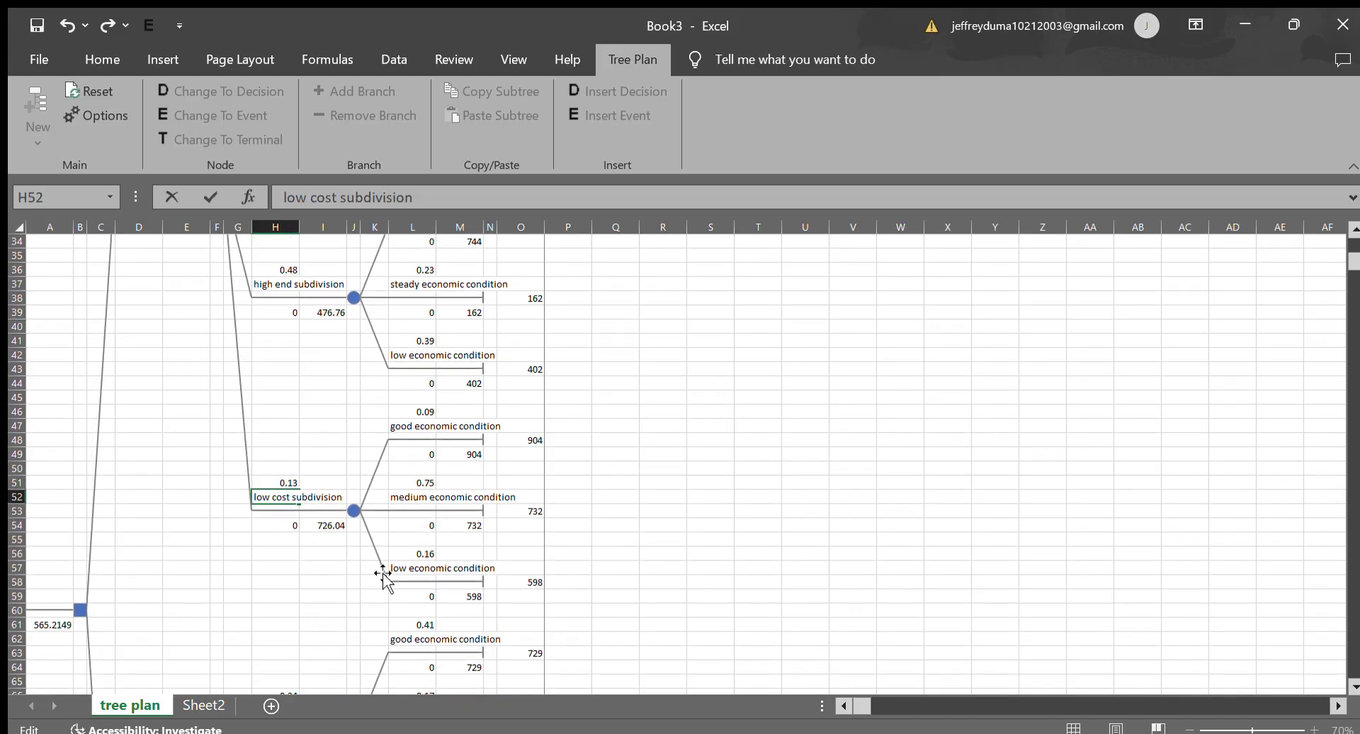
pyautogui.scroll(3, 383, 577)
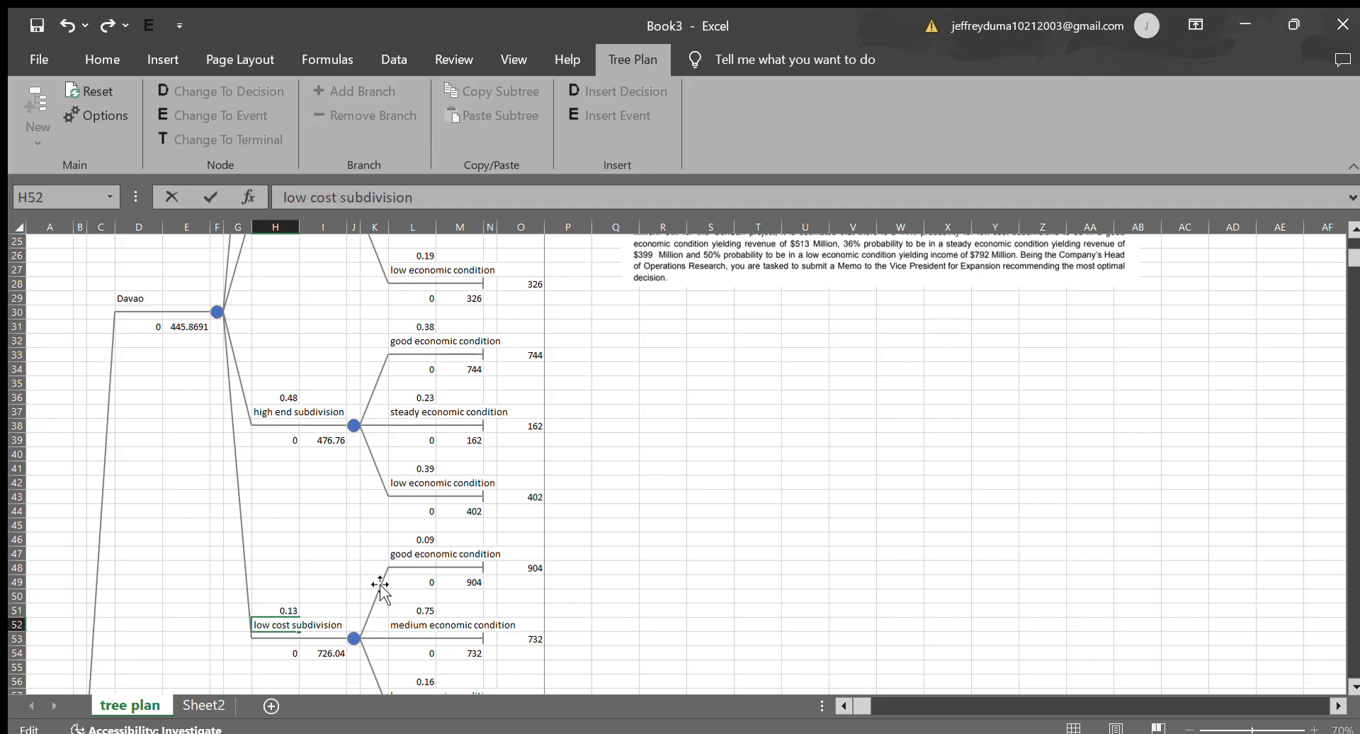
pyautogui.scroll(-2, 380, 585)
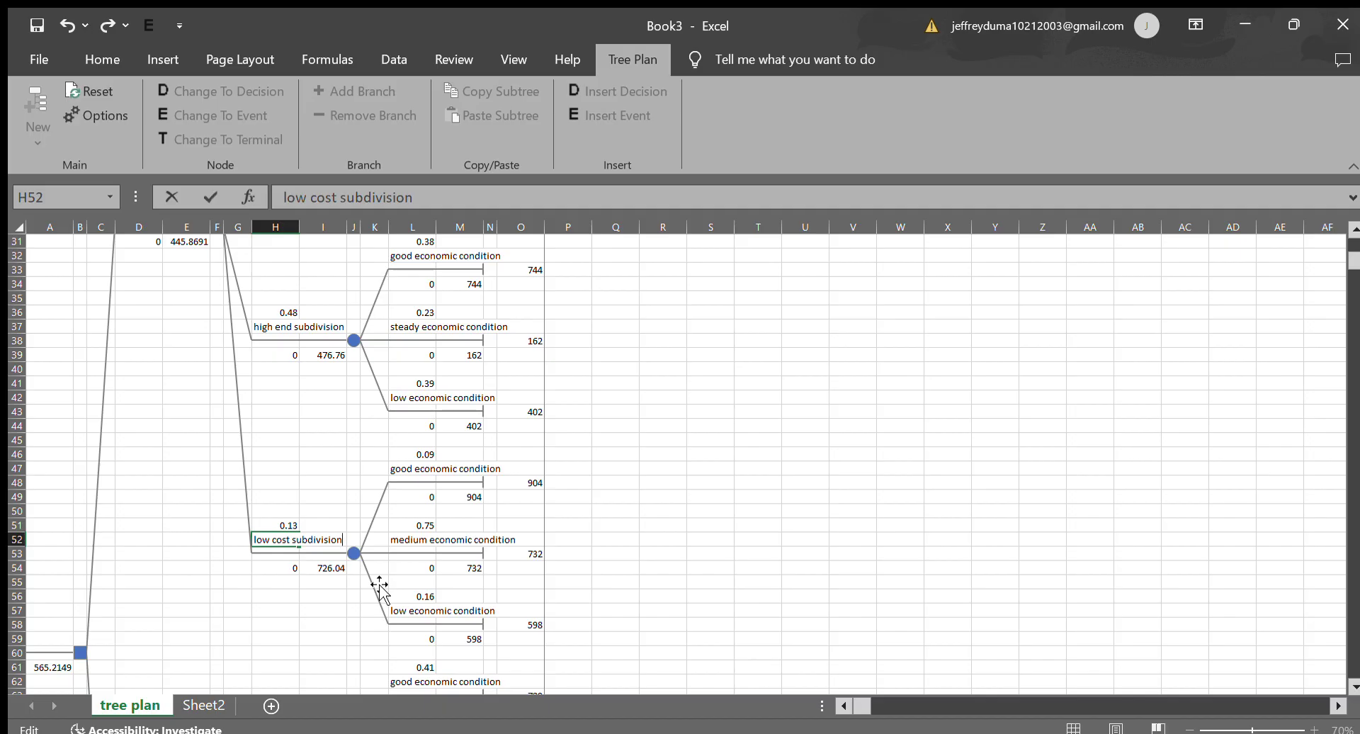
pyautogui.scroll(-1, 380, 586)
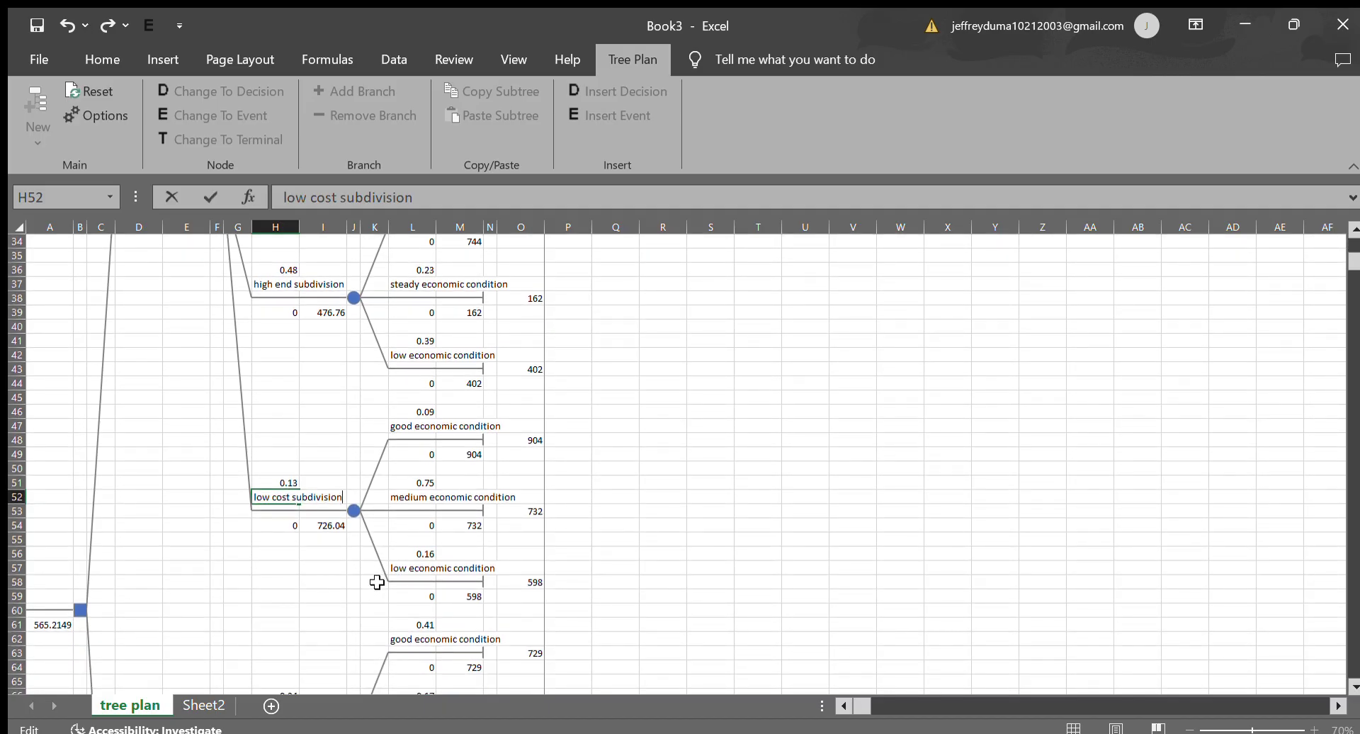
pyautogui.scroll(-3, 377, 577)
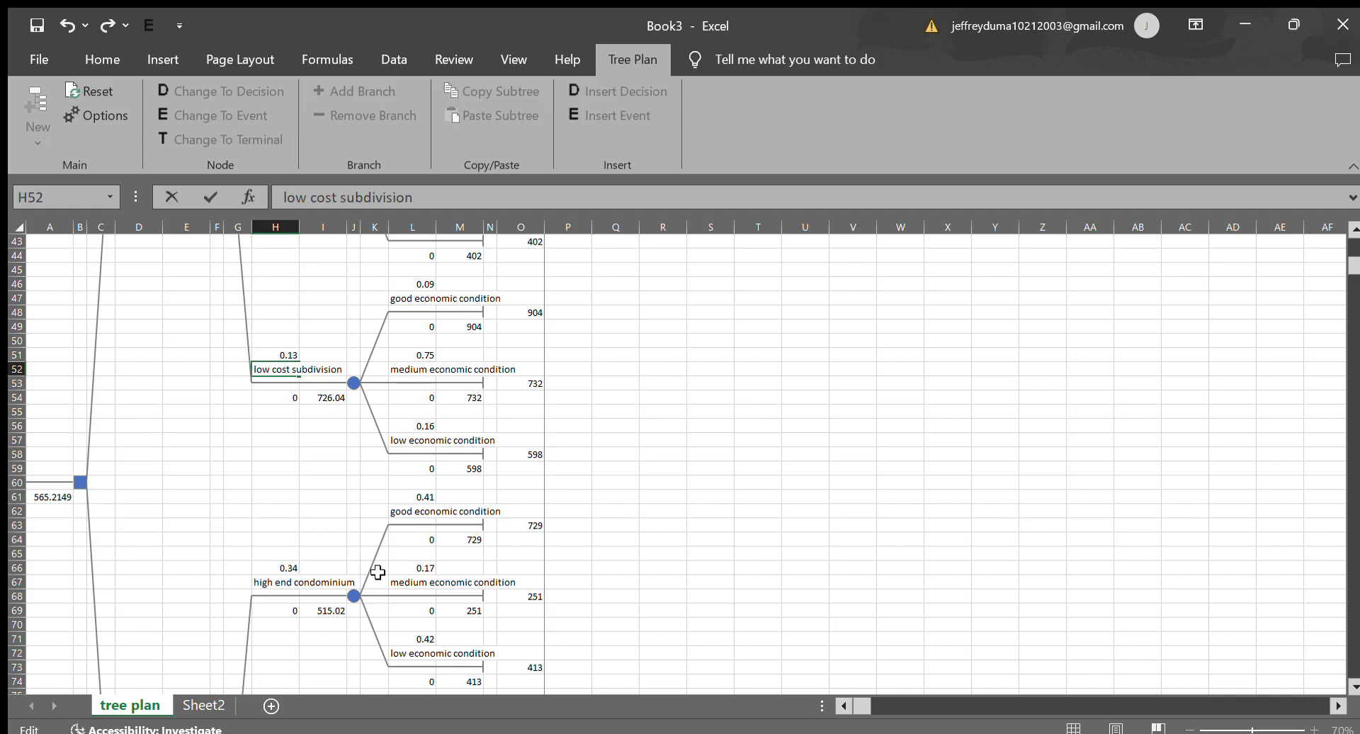
# Step: Check the probabilities and payoffs of all Davao housing branches against the case description
pyautogui.scroll(5, 378, 572)
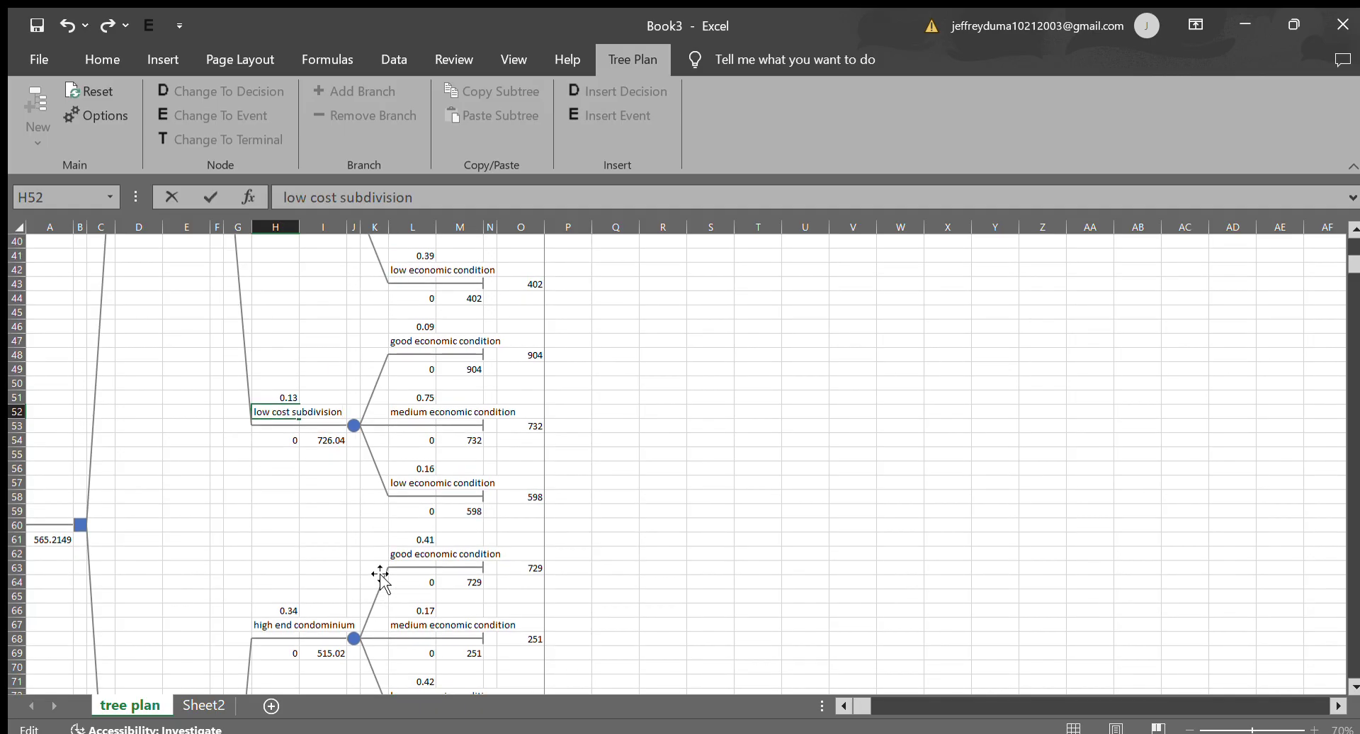
pyautogui.scroll(3, 379, 573)
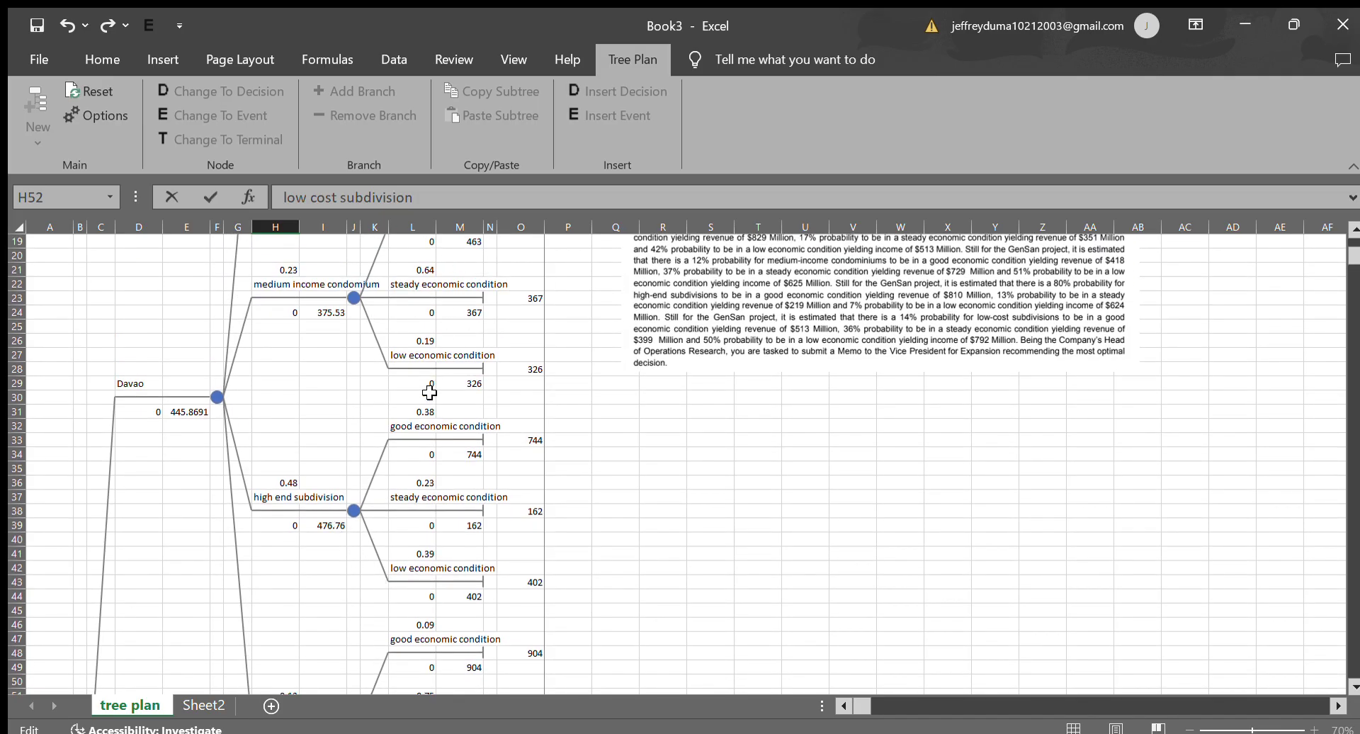
pyautogui.scroll(1, 425, 390)
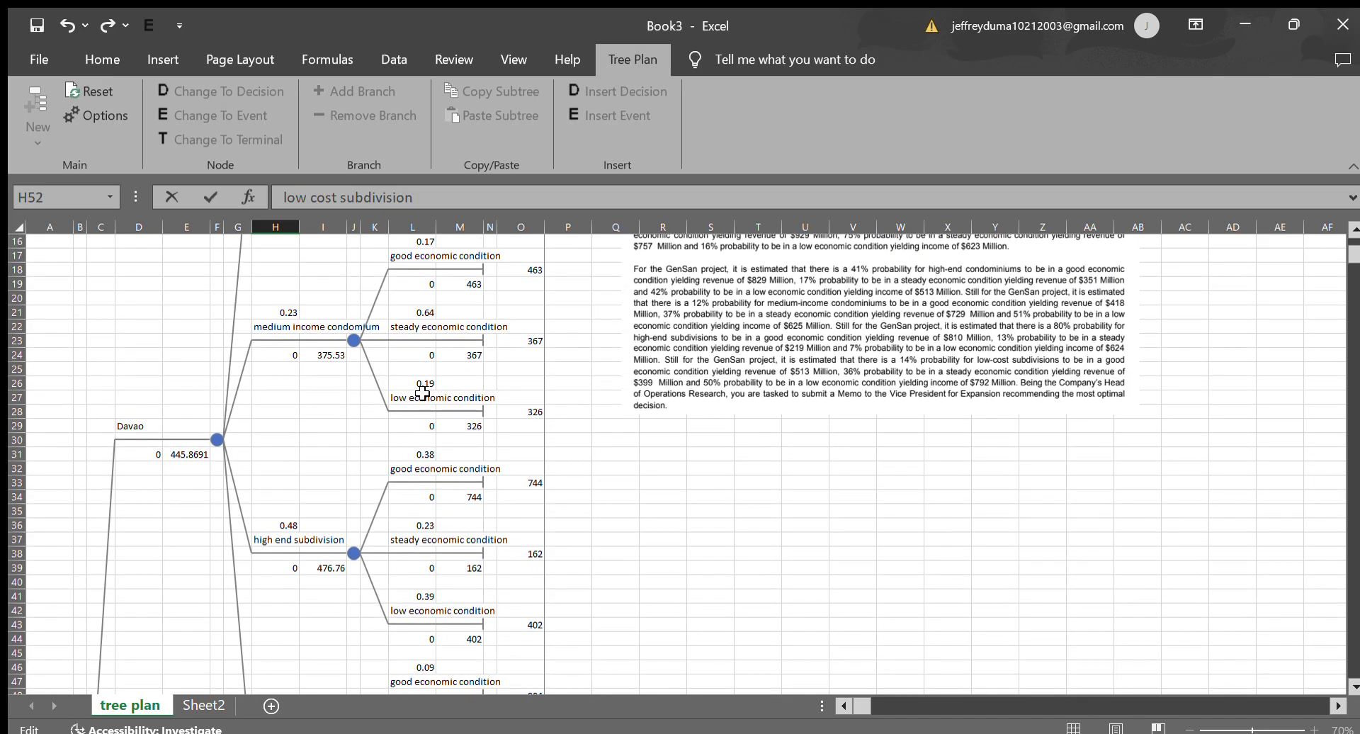
pyautogui.scroll(2, 423, 392)
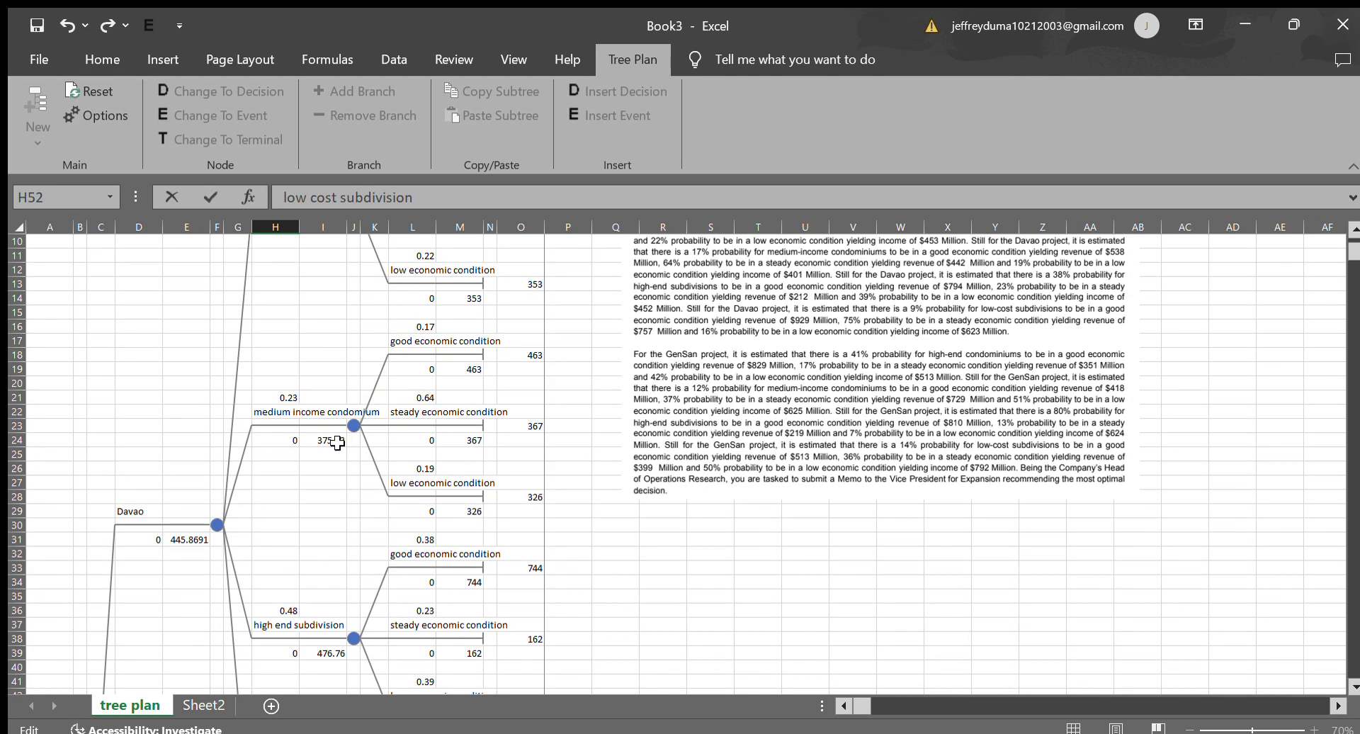
pyautogui.scroll(3, 337, 443)
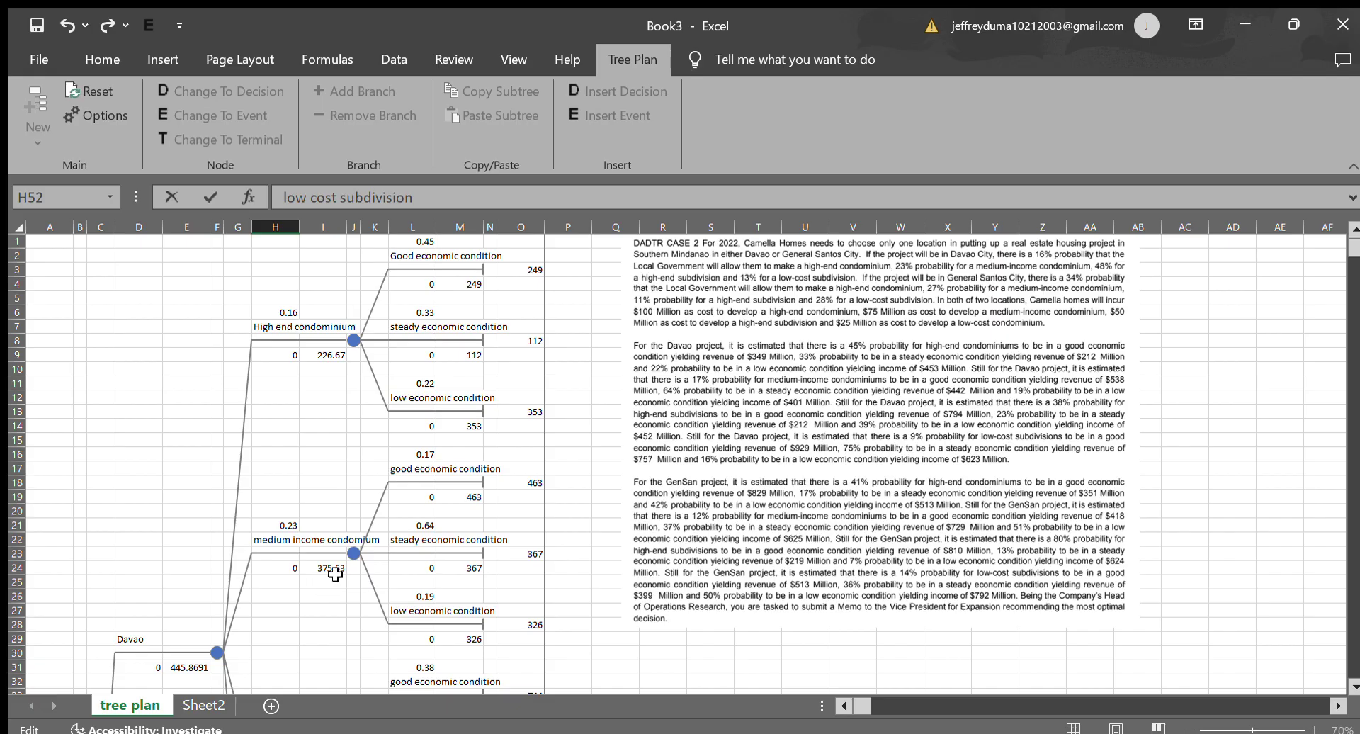
pyautogui.scroll(-6, 334, 574)
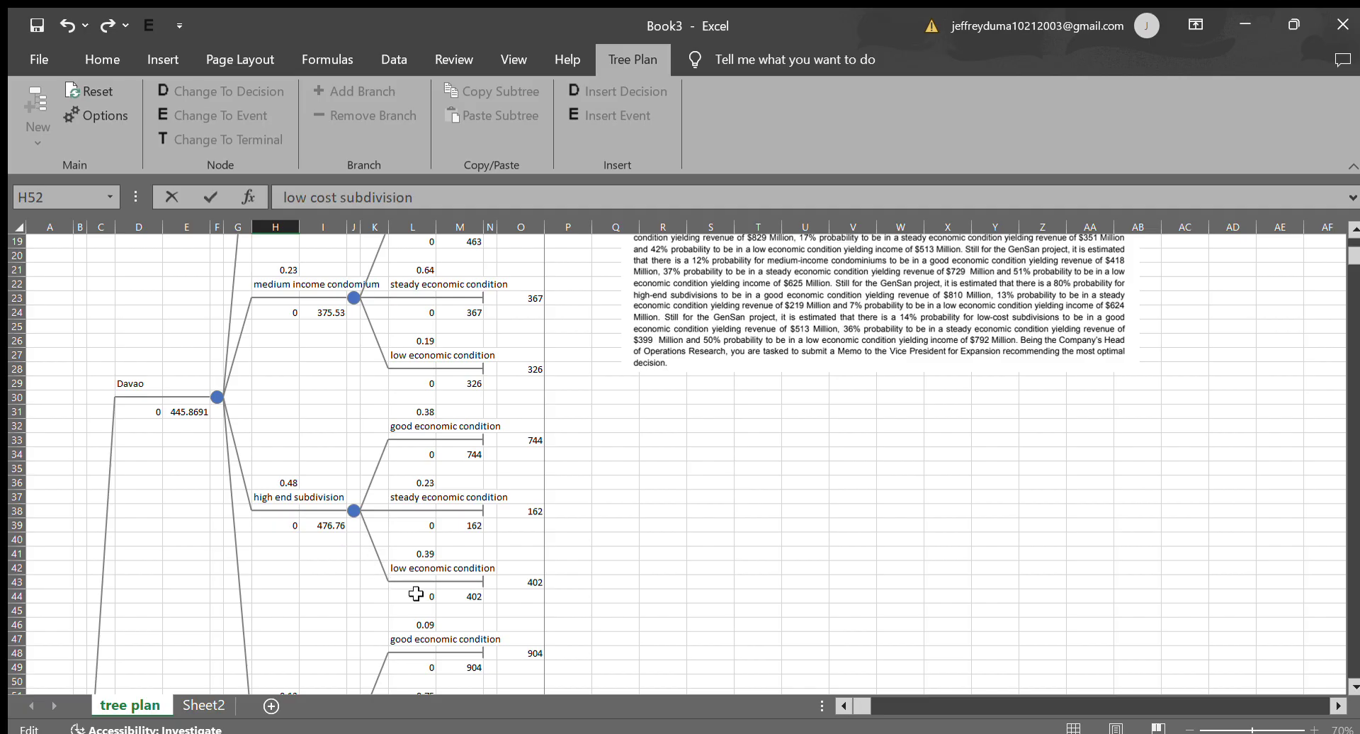
pyautogui.scroll(6, 425, 524)
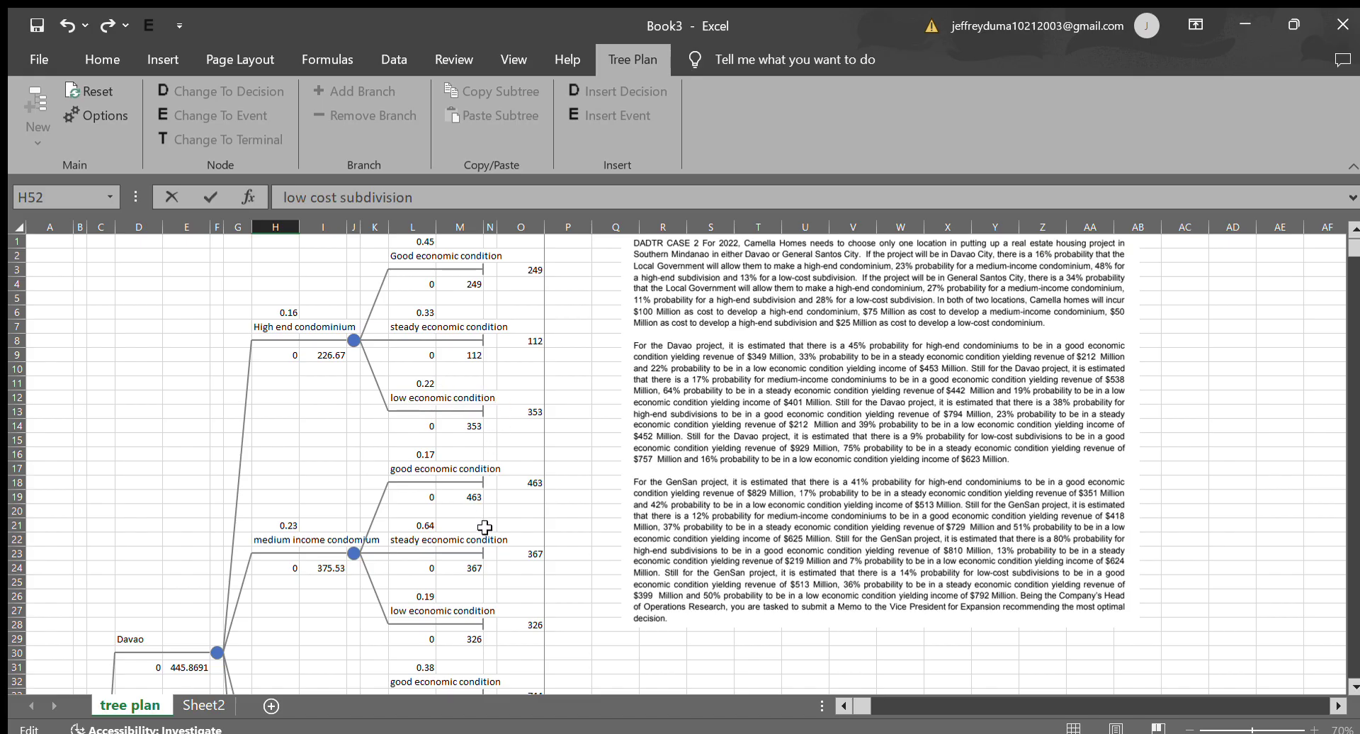
pyautogui.scroll(-3, 443, 493)
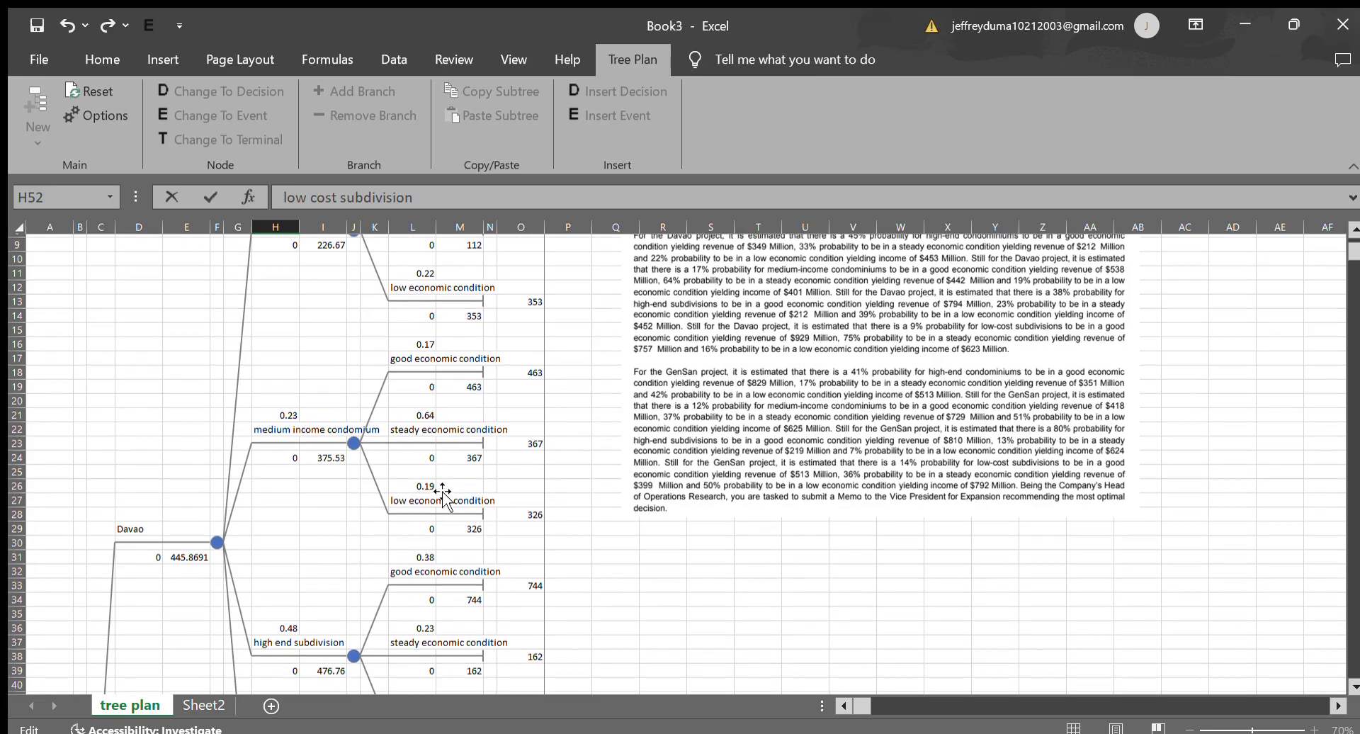
pyautogui.scroll(-2, 442, 492)
pyautogui.scroll(-6, 417, 377)
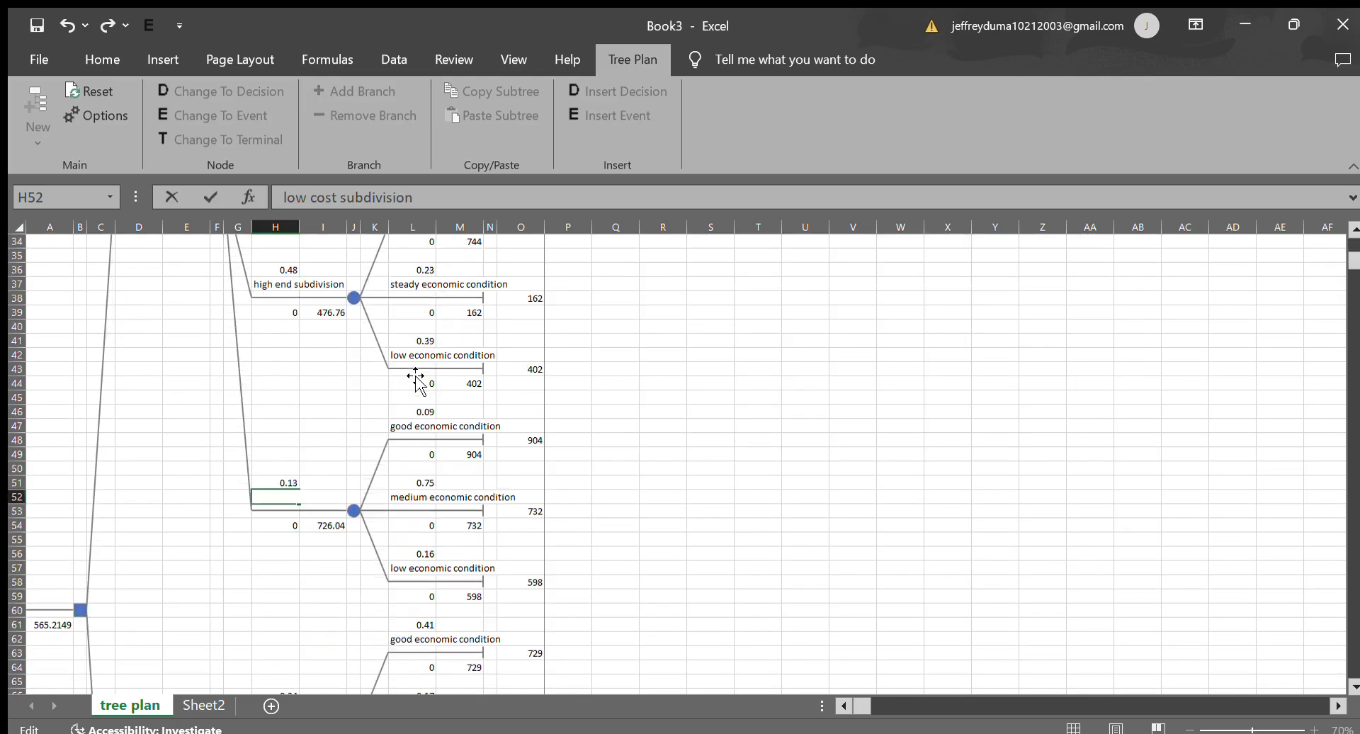
# Step: Review the probabilities and payoffs of the Gensan condominium and high end subdivision branches, then return to the case description
pyautogui.scroll(-8, 416, 378)
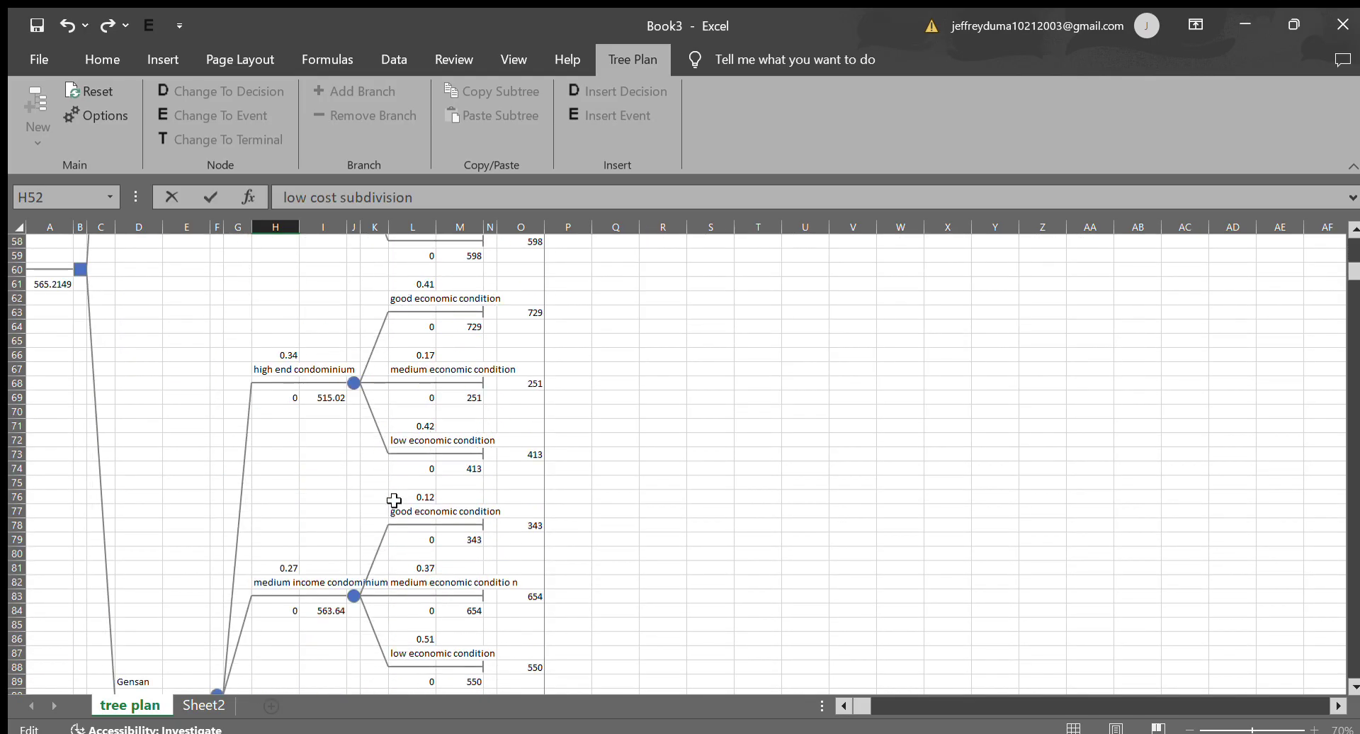
pyautogui.scroll(-5, 394, 501)
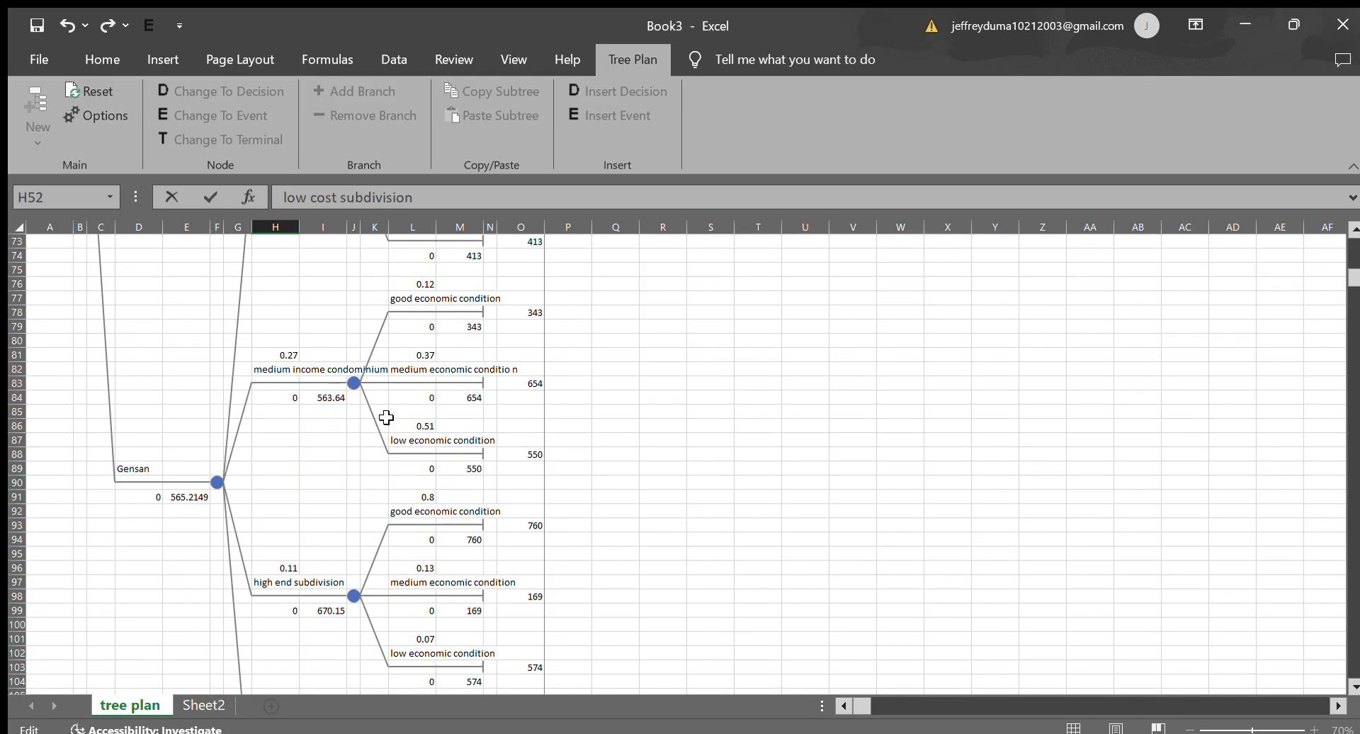
pyautogui.scroll(6, 386, 418)
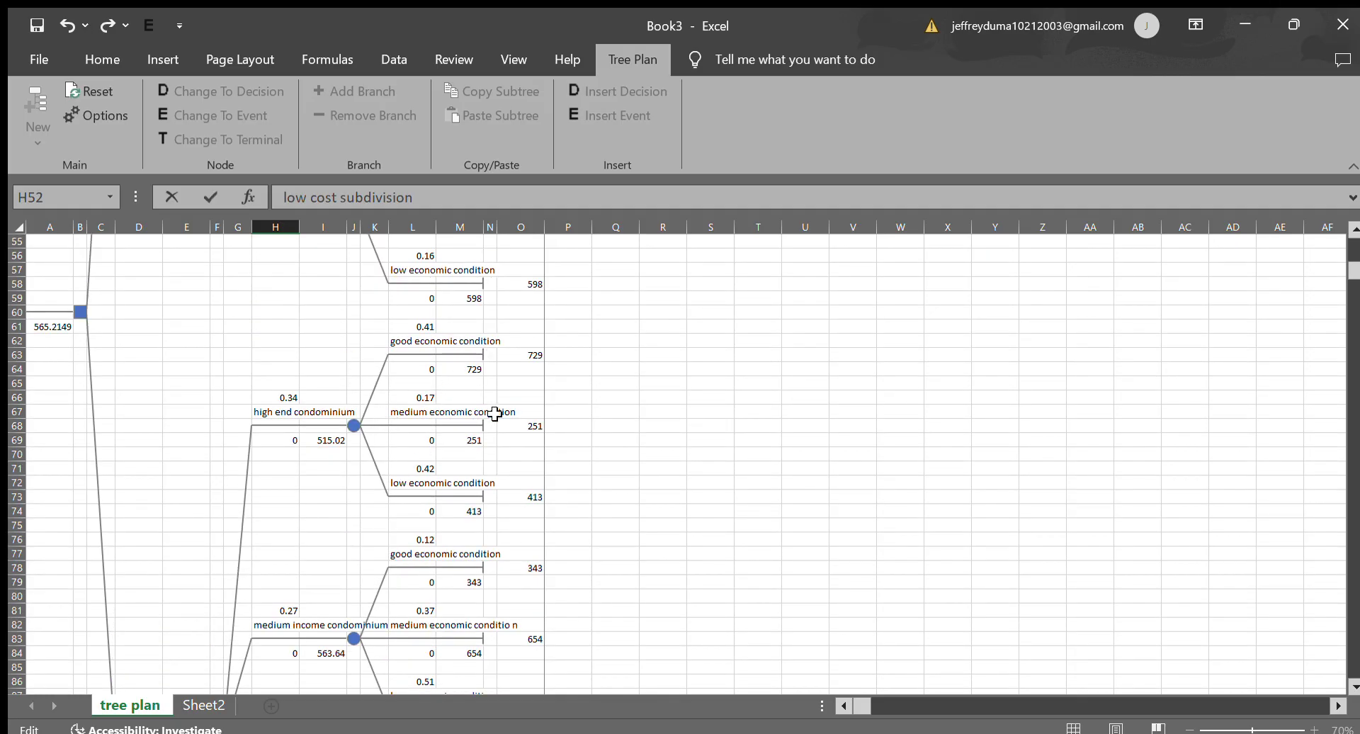
pyautogui.scroll(4, 453, 503)
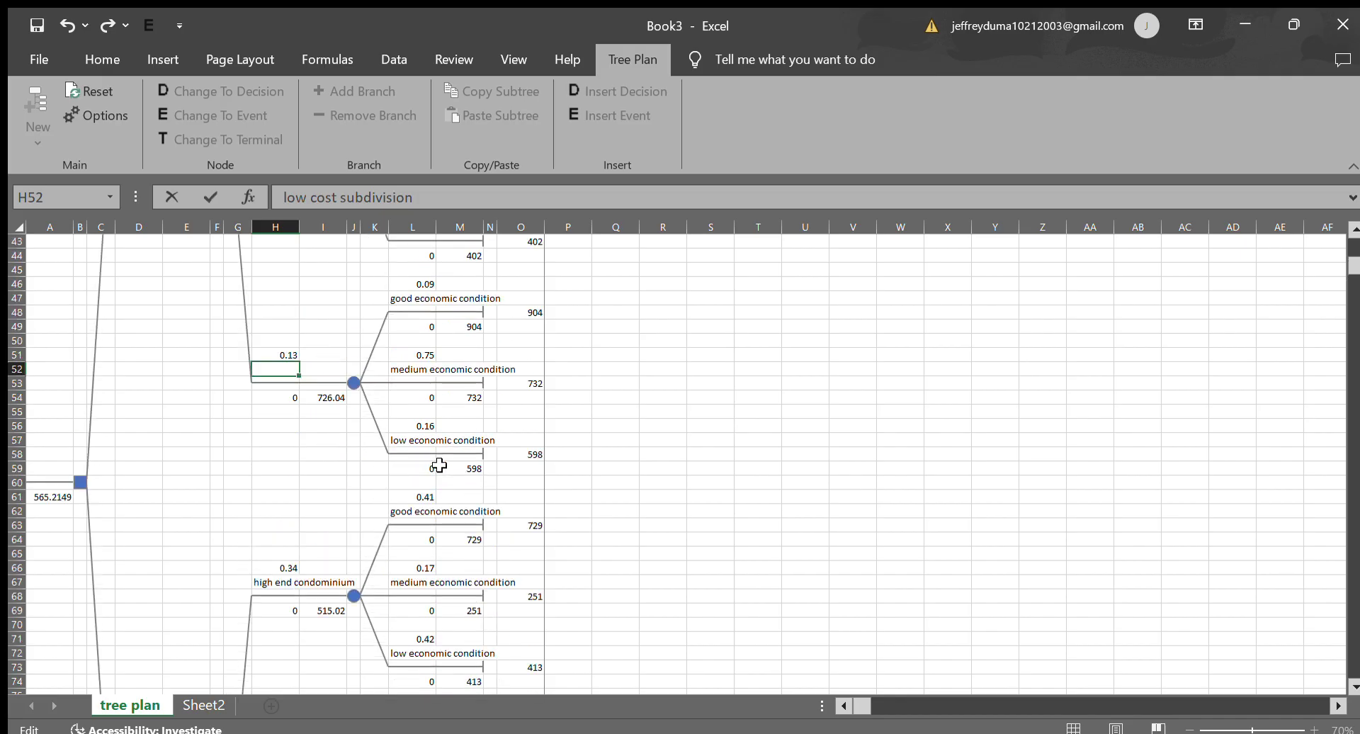
pyautogui.scroll(14, 439, 465)
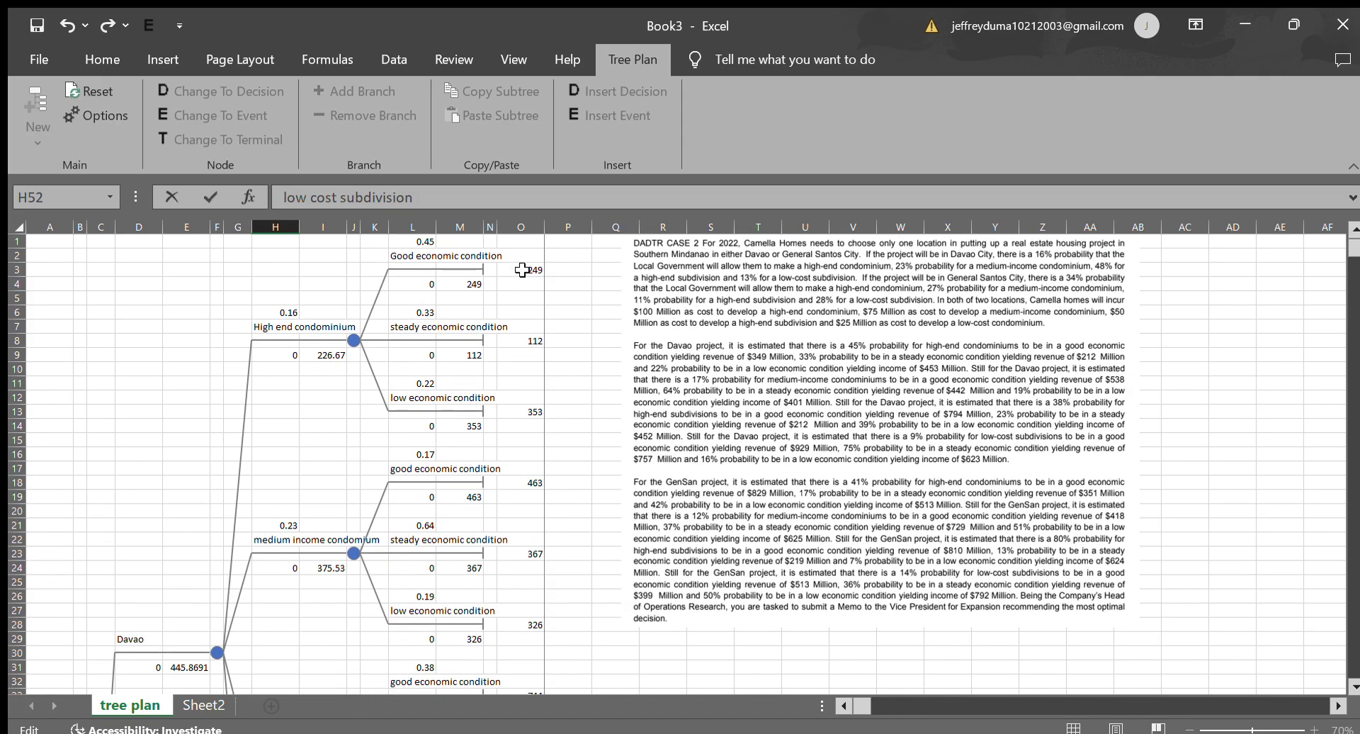
# Step: Check the net payoff formulas in column O for the good economic condition outcomes of the Davao housing branches
pyautogui.click(523, 269)
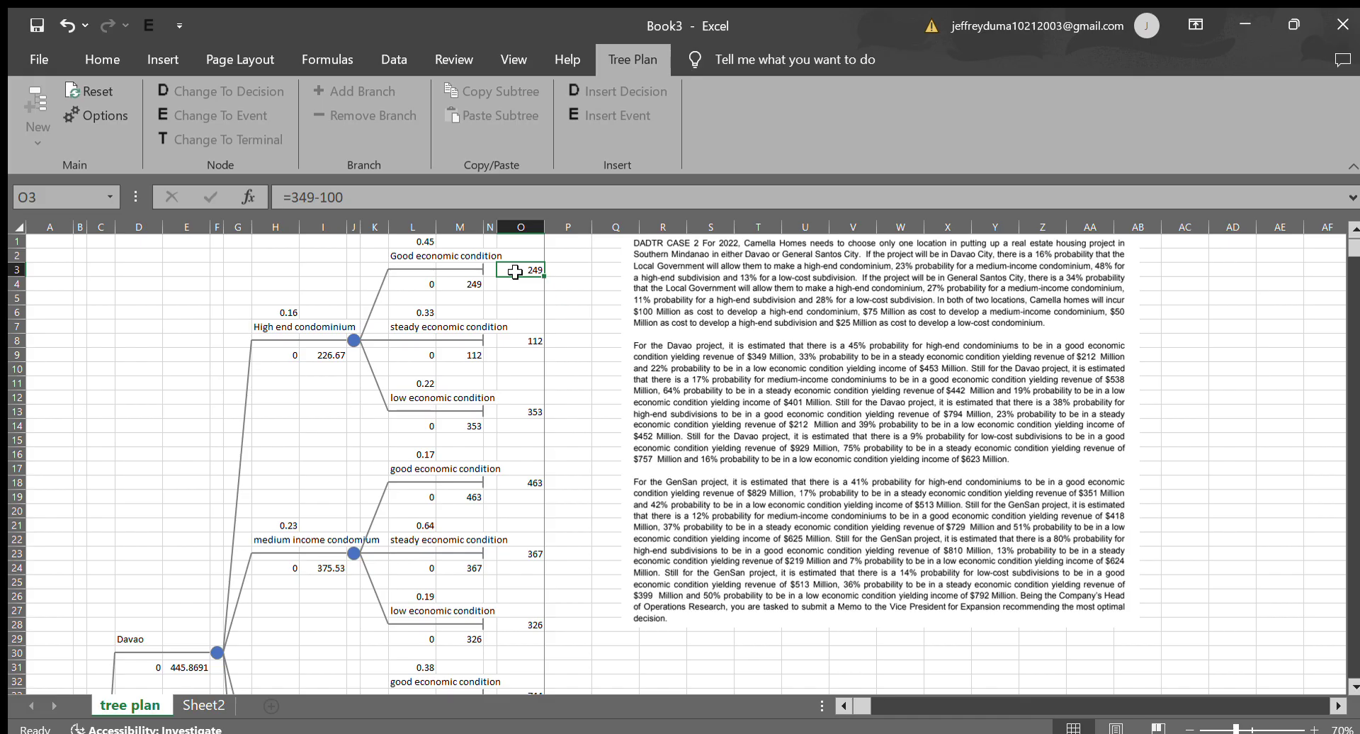
pyautogui.click(515, 482)
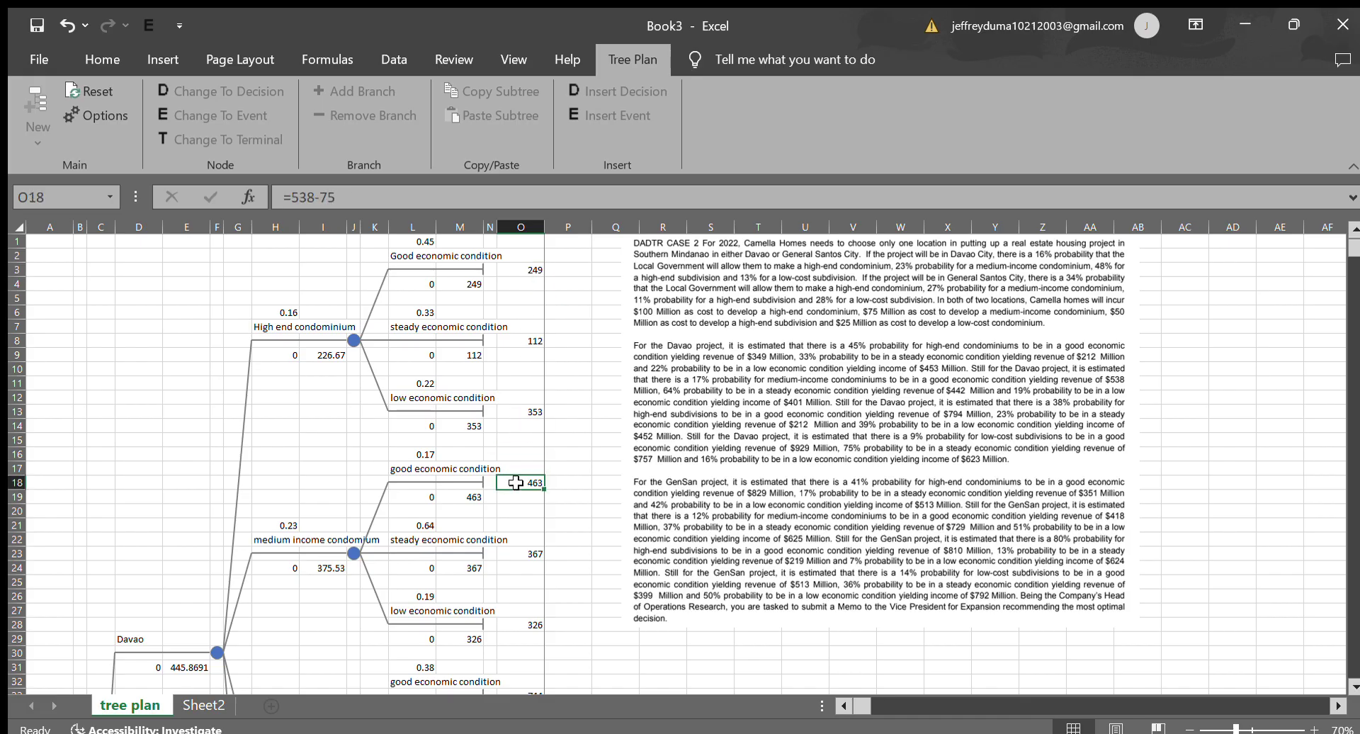
pyautogui.scroll(-3, 515, 482)
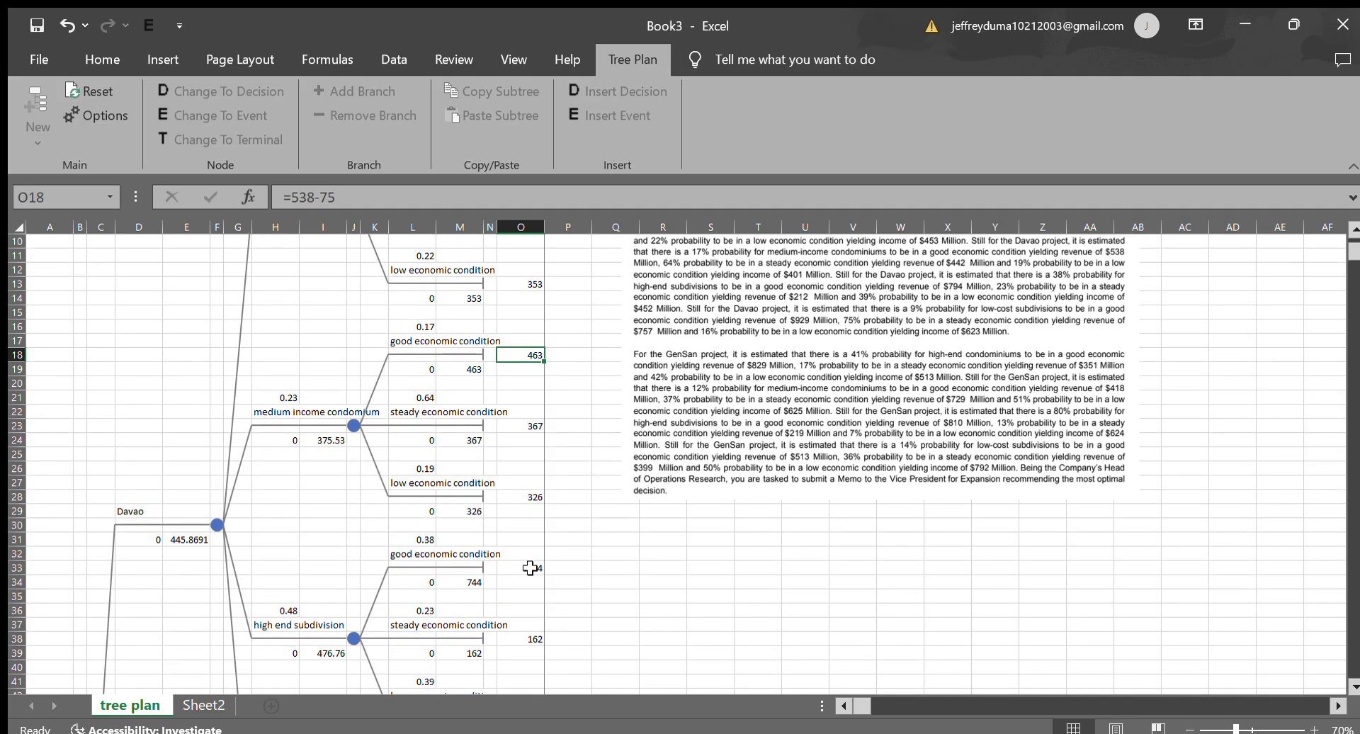
pyautogui.click(530, 568)
pyautogui.scroll(-5, 530, 568)
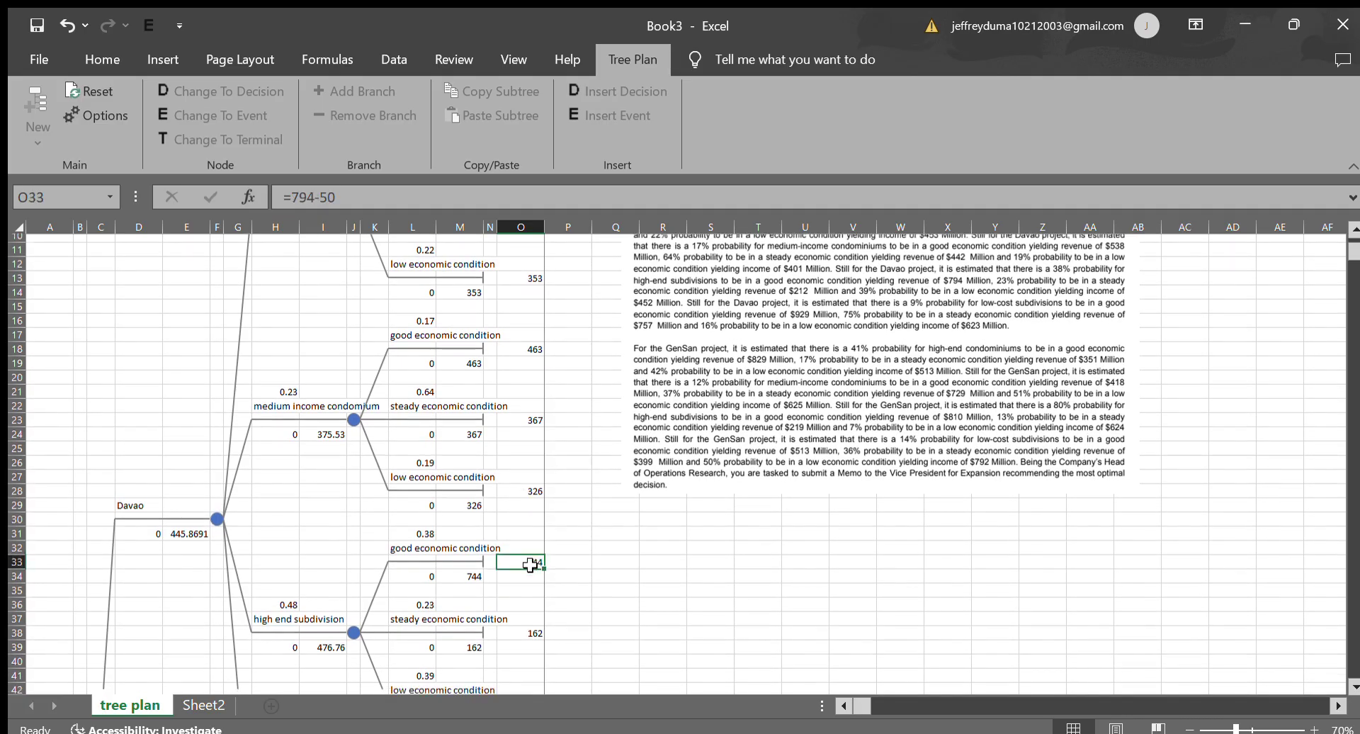
pyautogui.click(533, 581)
pyautogui.scroll(8, 533, 581)
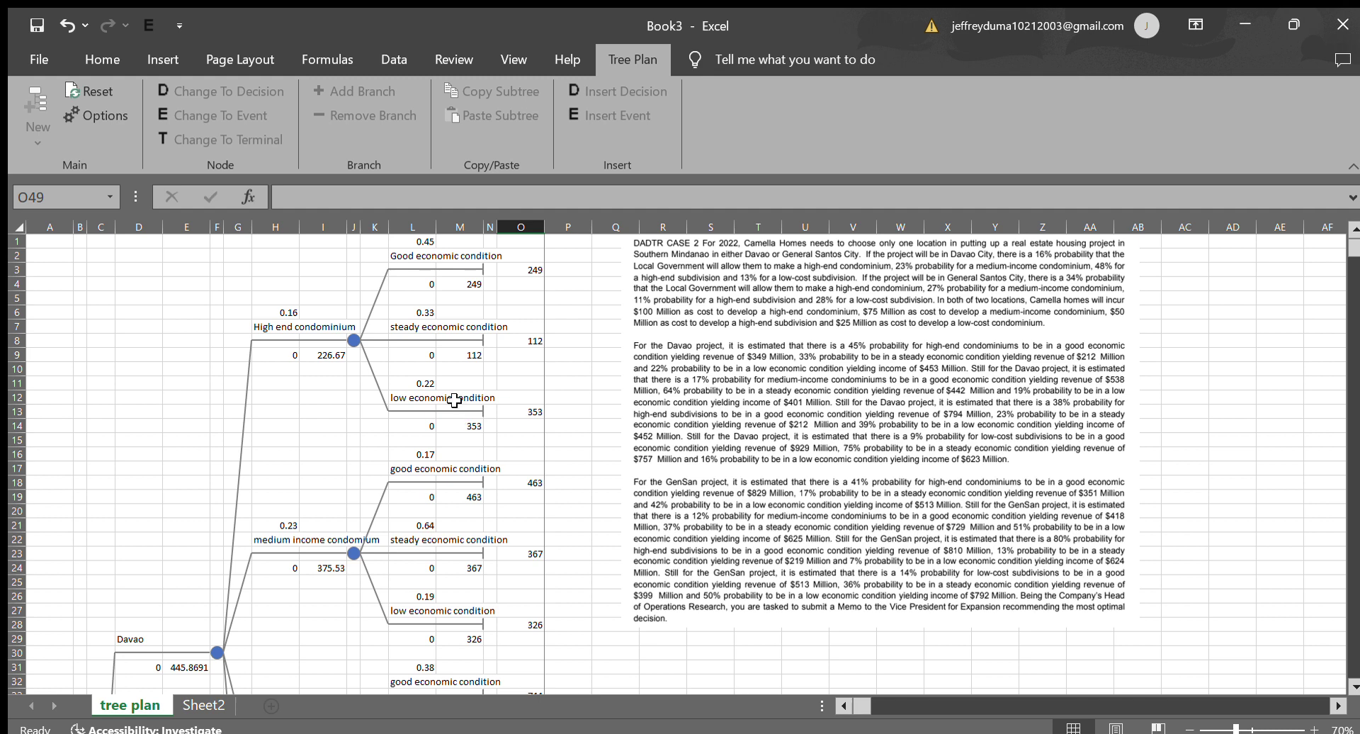
# Step: Examine the expected values and economic-condition outcomes of Davao's high end subdivision and low cost subdivision branches
pyautogui.scroll(-6, 458, 404)
pyautogui.scroll(-2, 455, 401)
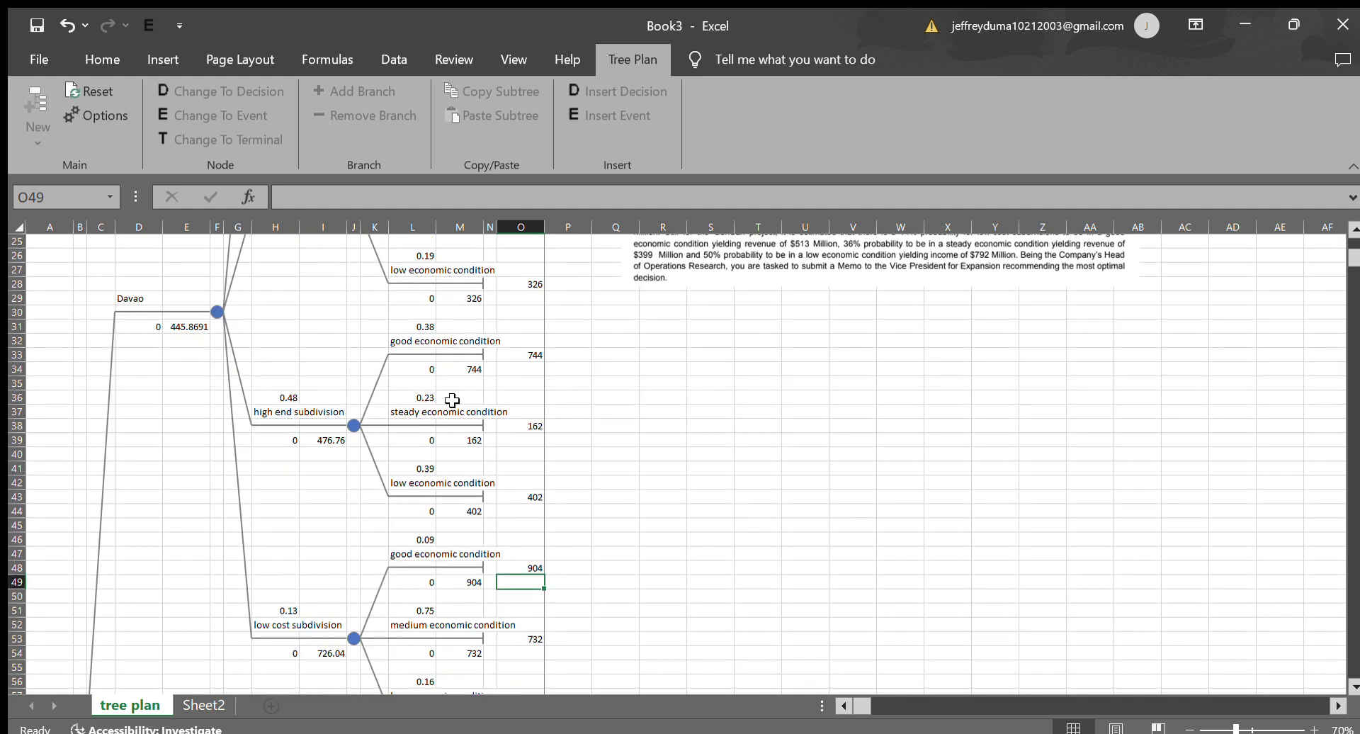
pyautogui.scroll(-1, 453, 400)
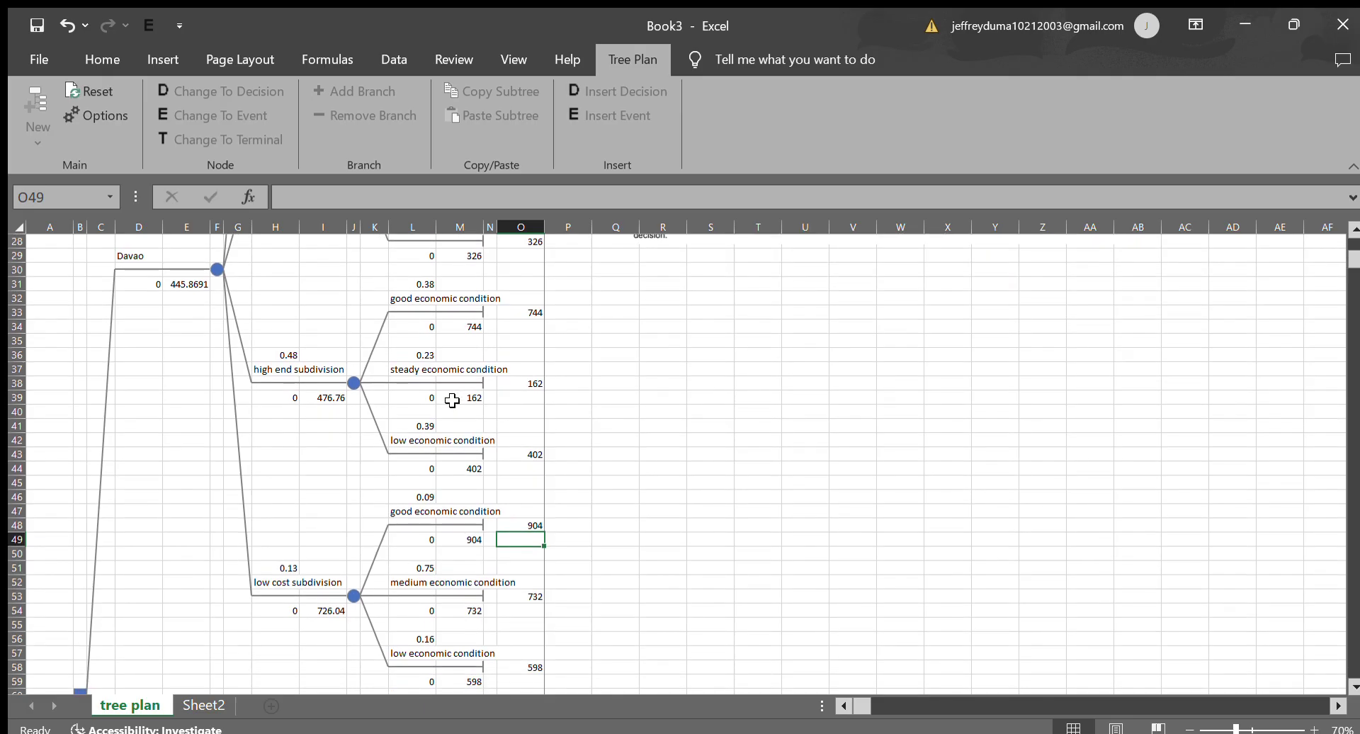
pyautogui.scroll(-4, 452, 400)
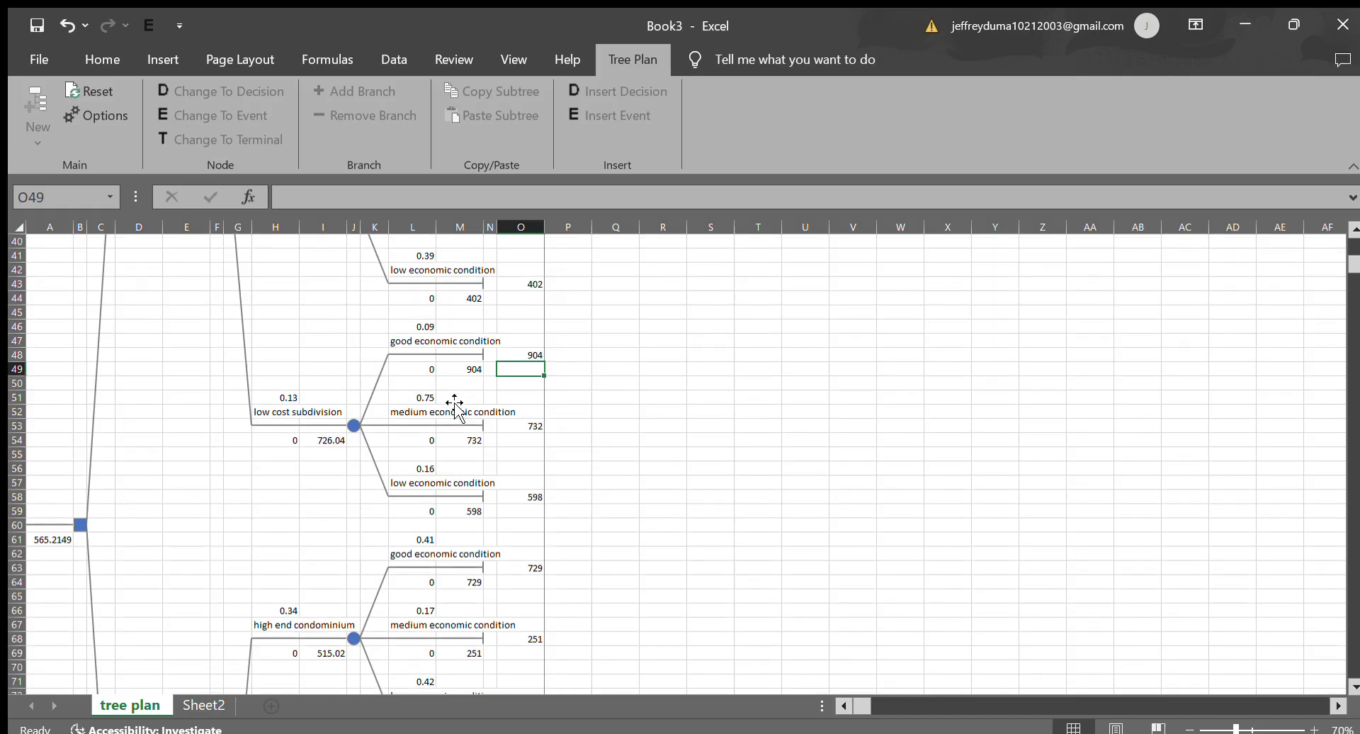
pyautogui.scroll(-2, 455, 404)
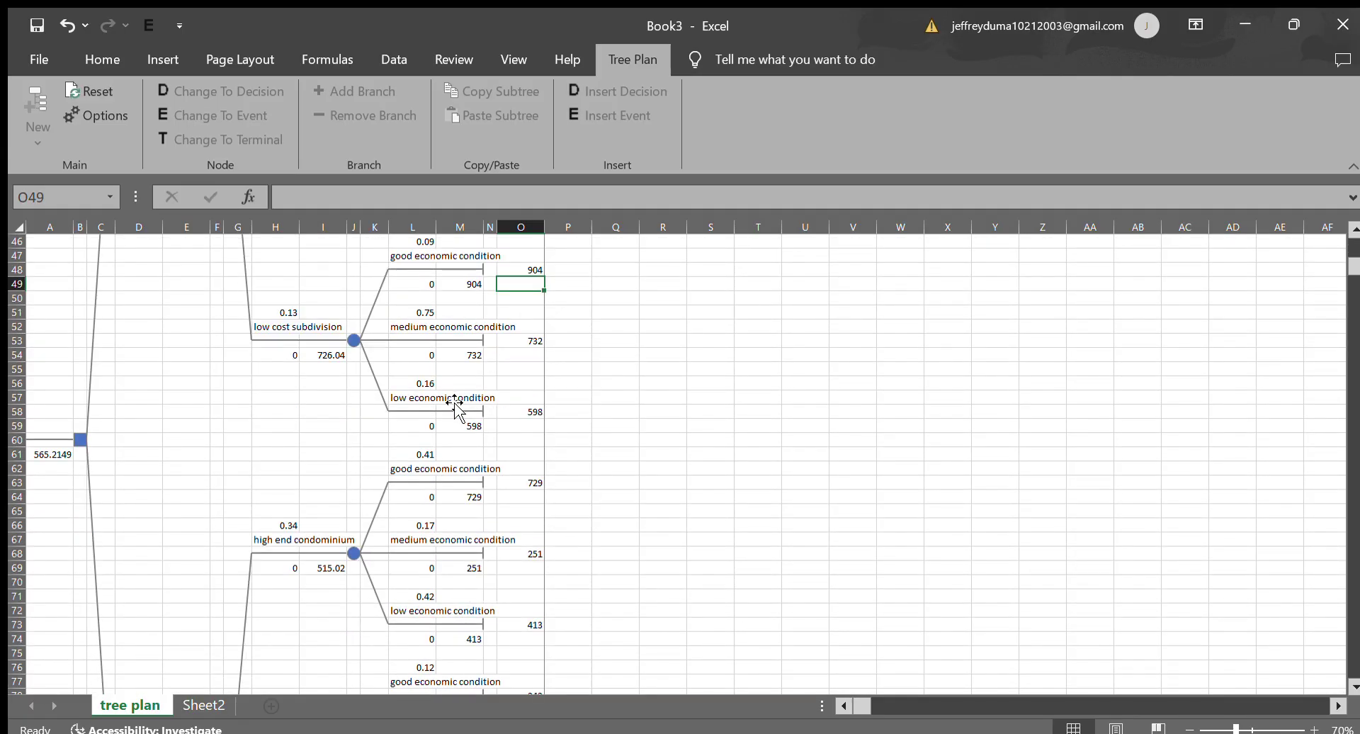
pyautogui.scroll(3, 455, 404)
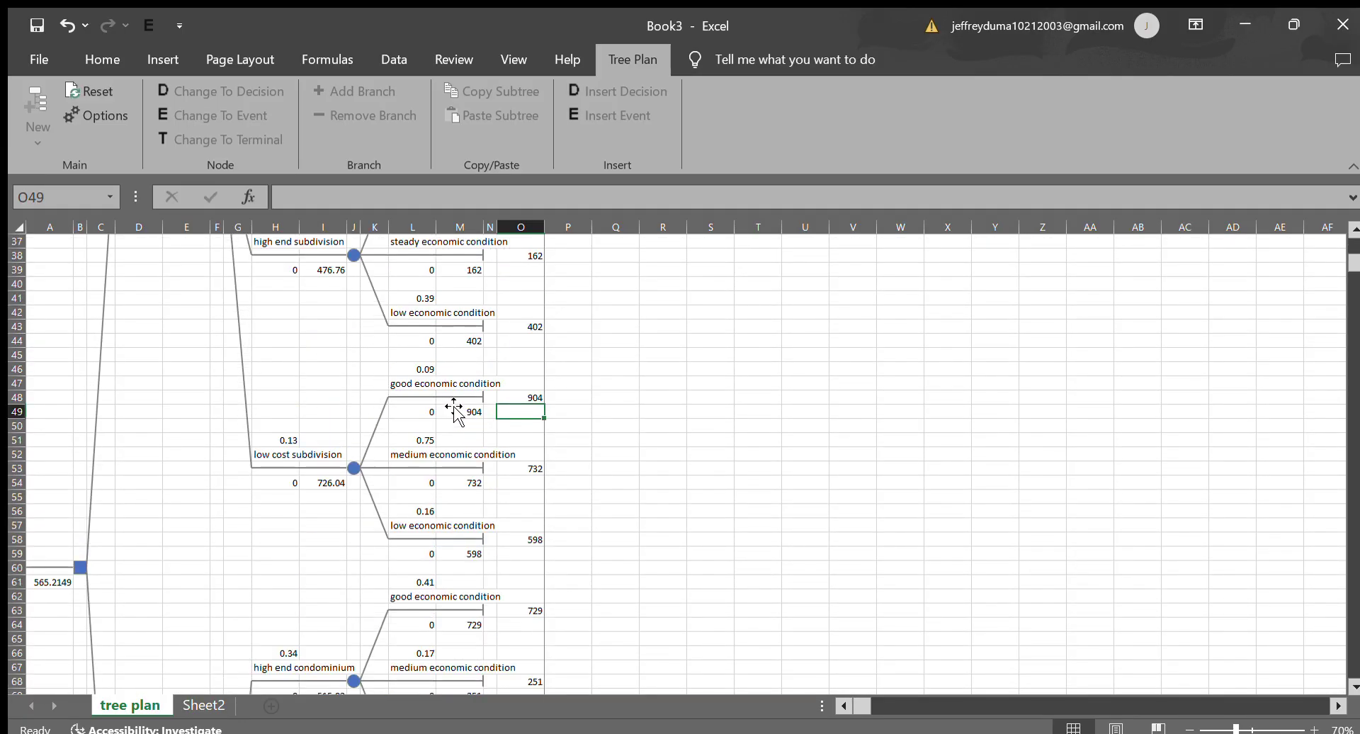
pyautogui.scroll(4, 445, 422)
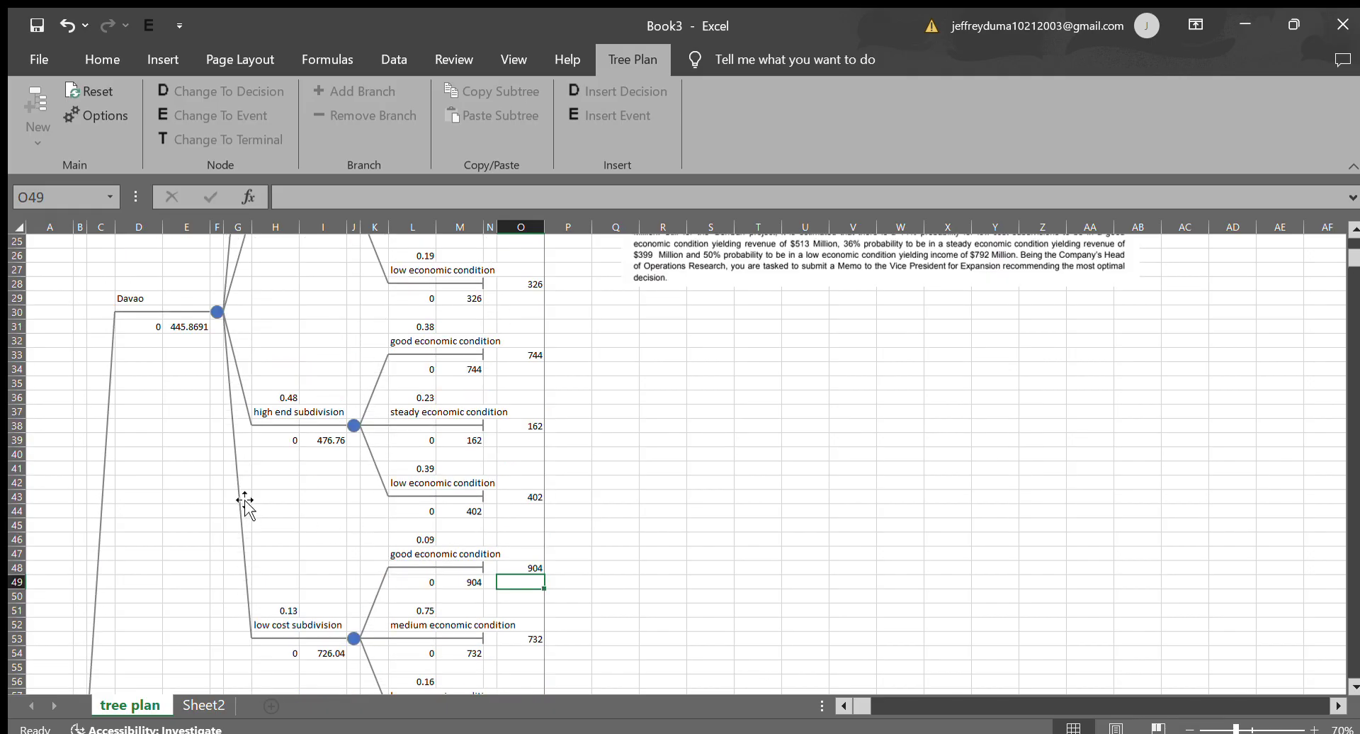
# Step: Compare the overall expected values of the Davao and Gensan event nodes
pyautogui.scroll(-7, 167, 457)
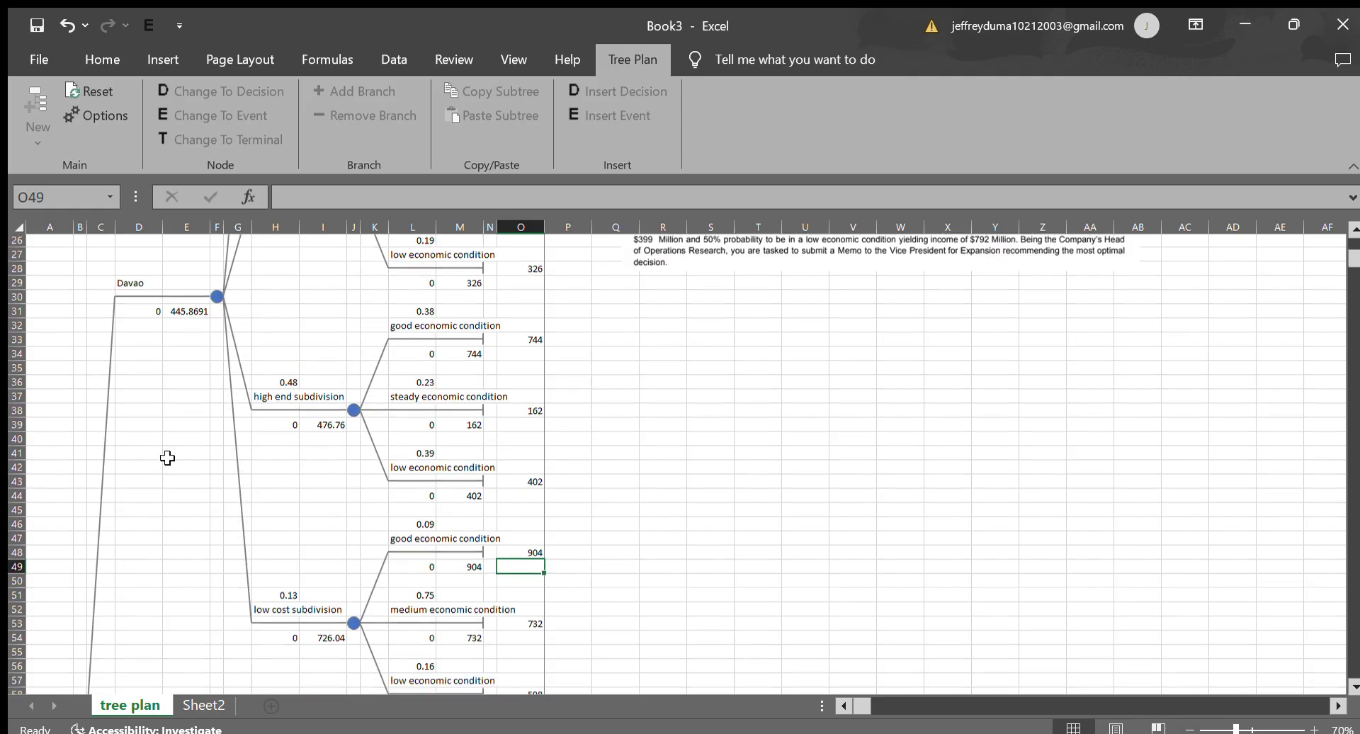
pyautogui.scroll(-8, 167, 457)
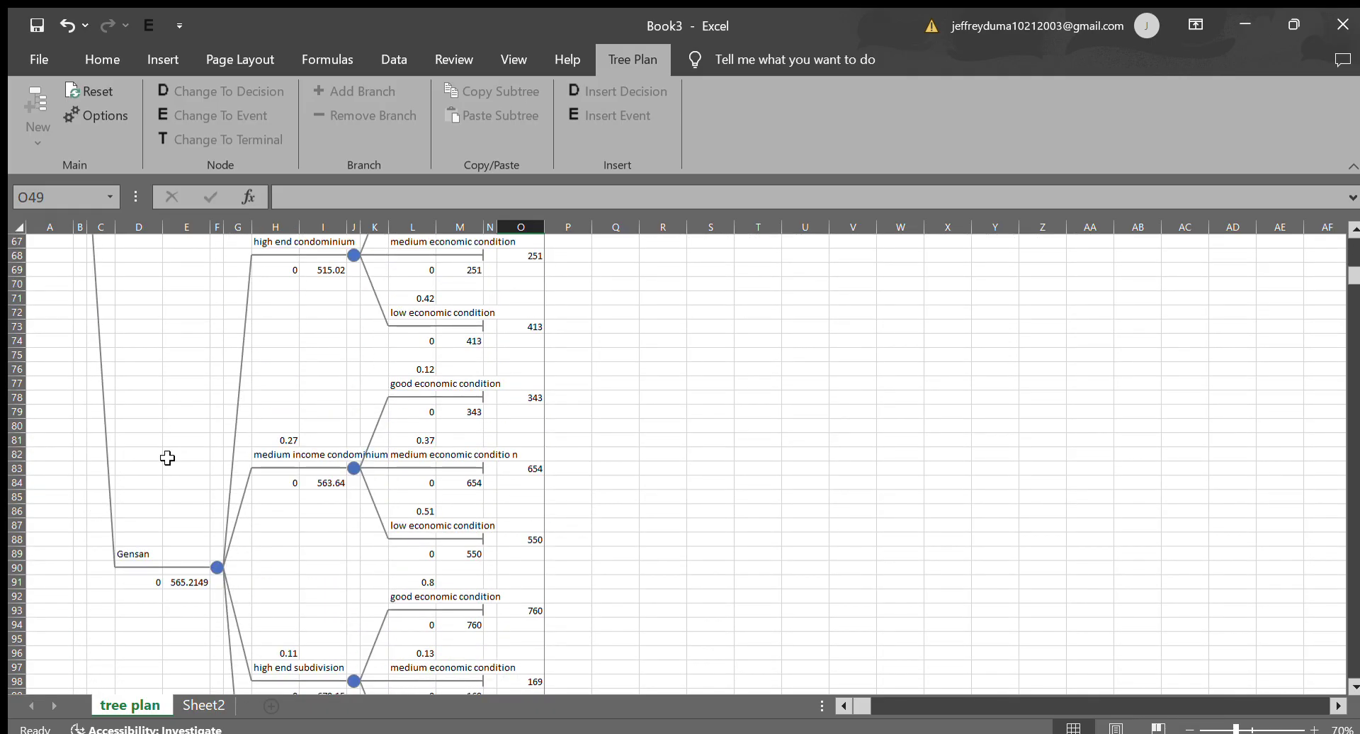
pyautogui.scroll(12, 167, 457)
pyautogui.scroll(6, 168, 457)
pyautogui.scroll(-10, 167, 457)
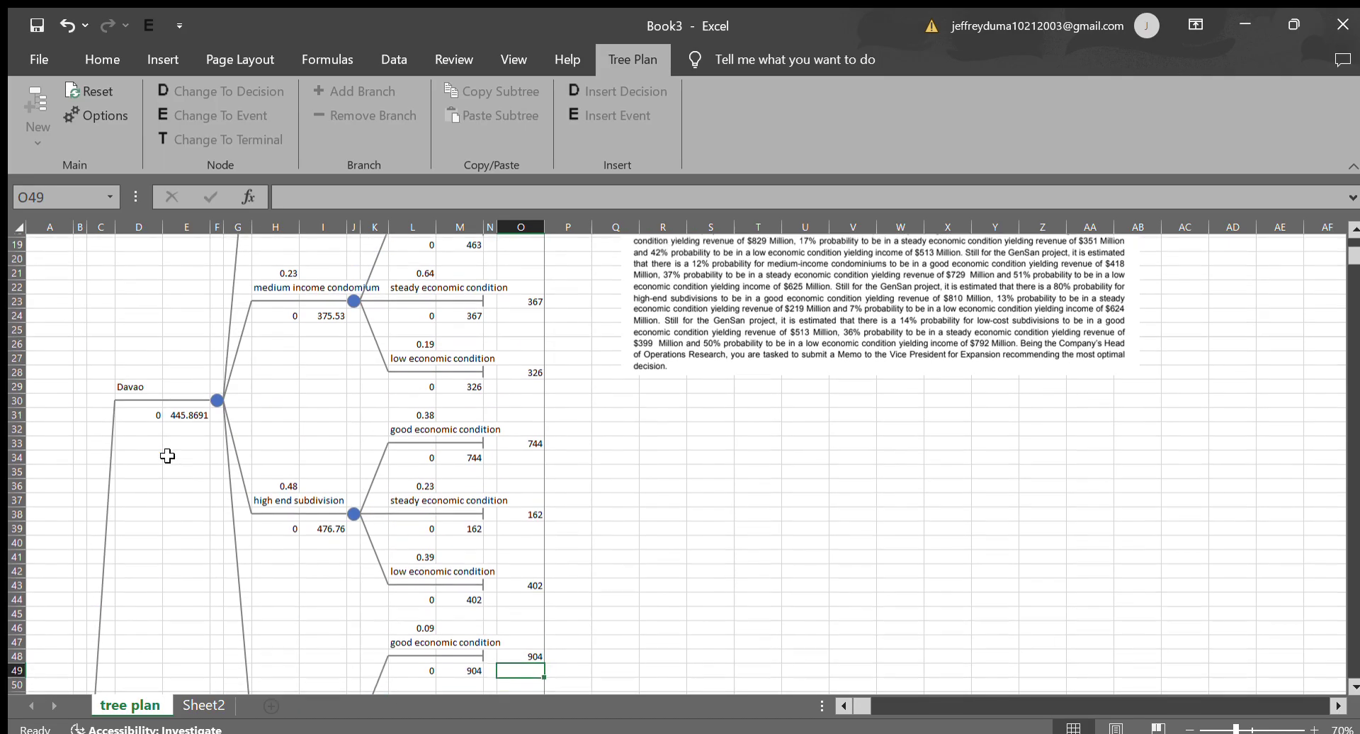
pyautogui.scroll(-4, 167, 455)
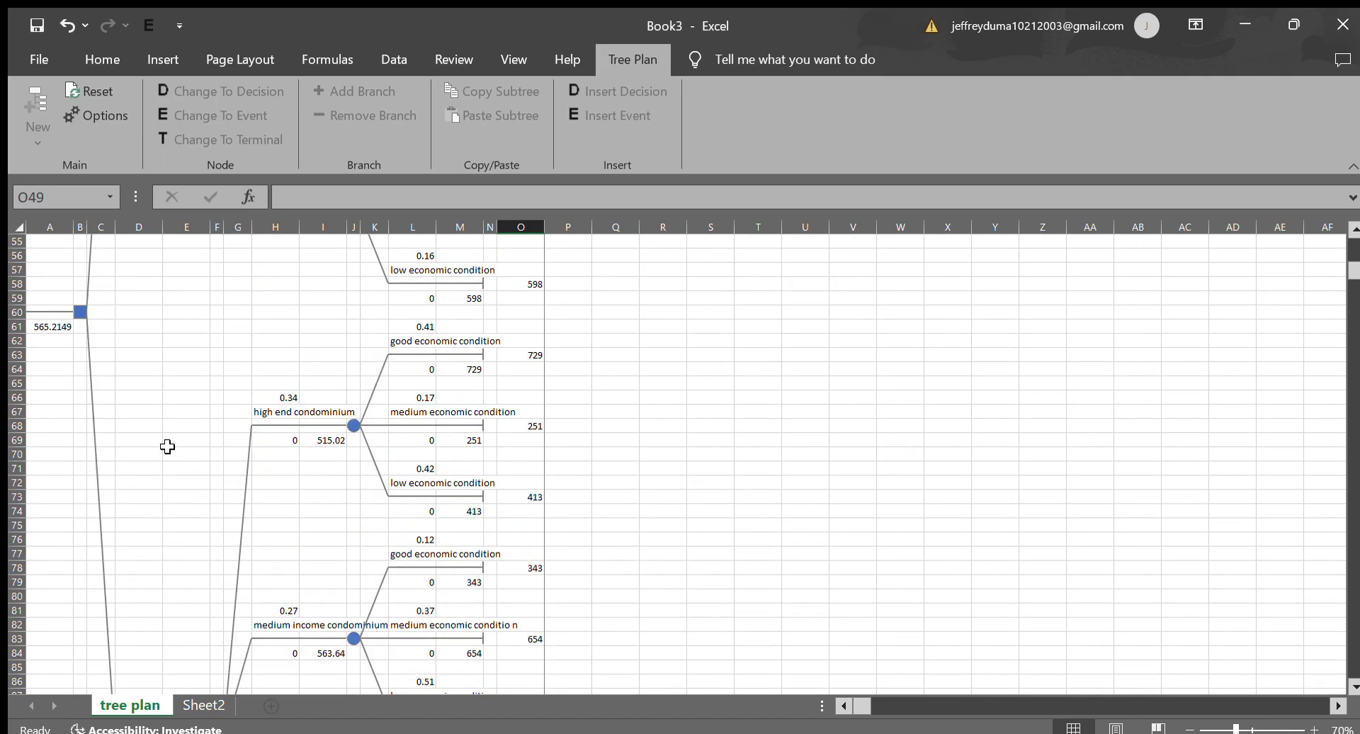
pyautogui.scroll(-4, 167, 456)
pyautogui.scroll(5, 161, 479)
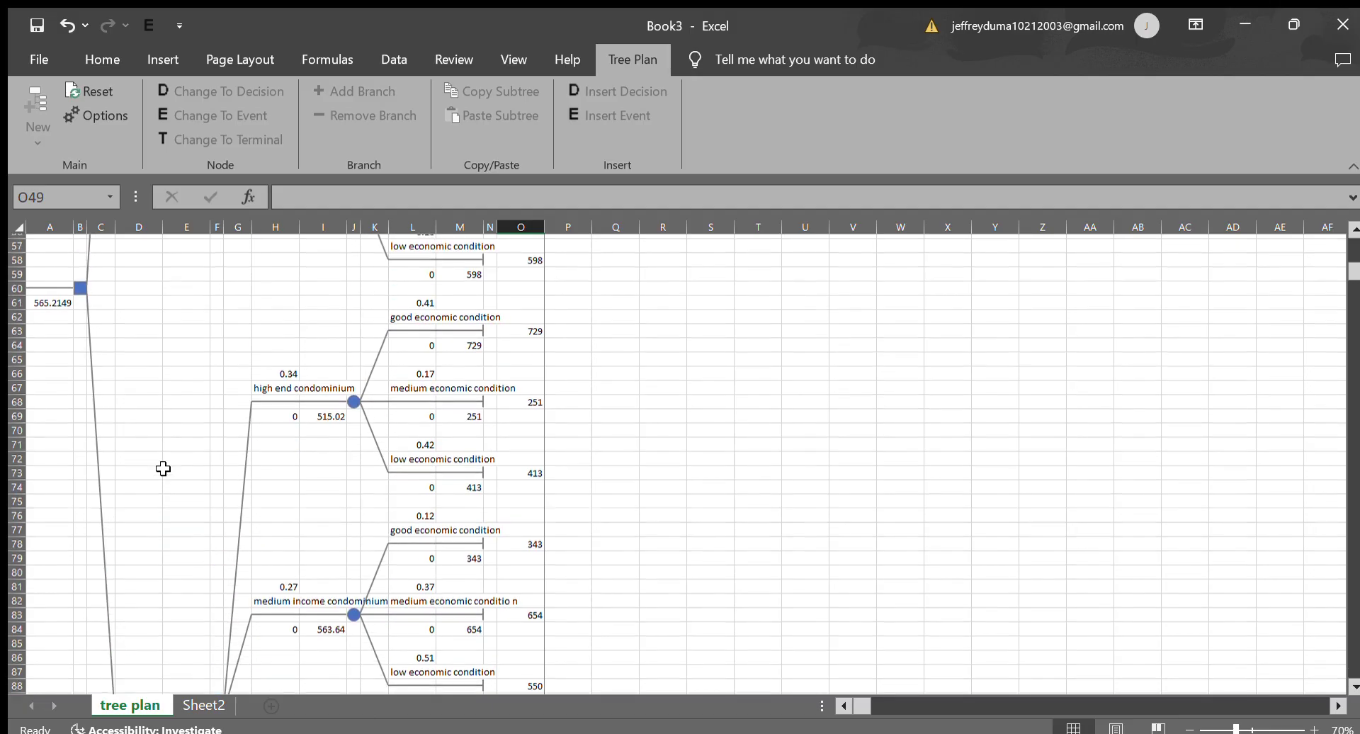
# Step: Inspect the root decision node's formula in A61 and return to the case description beside the Davao branches
pyautogui.click(60, 326)
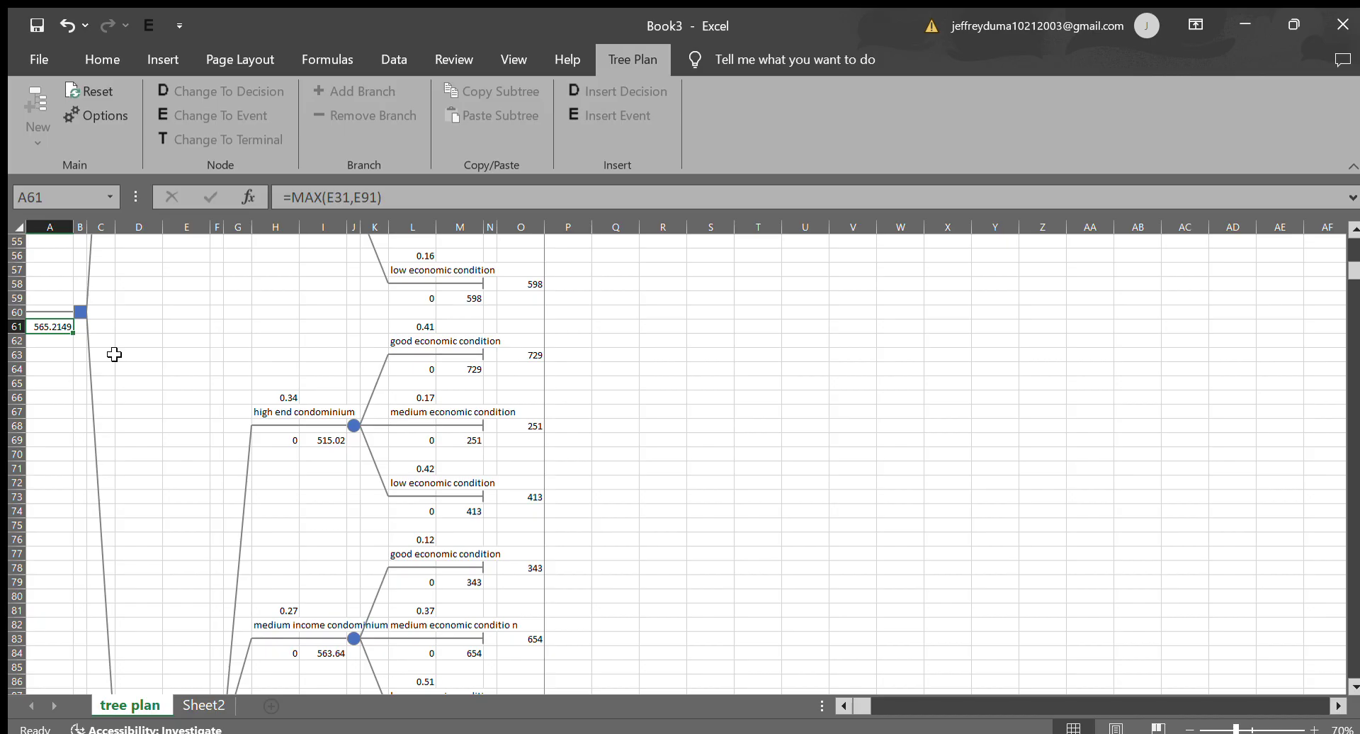
pyautogui.scroll(16, 131, 331)
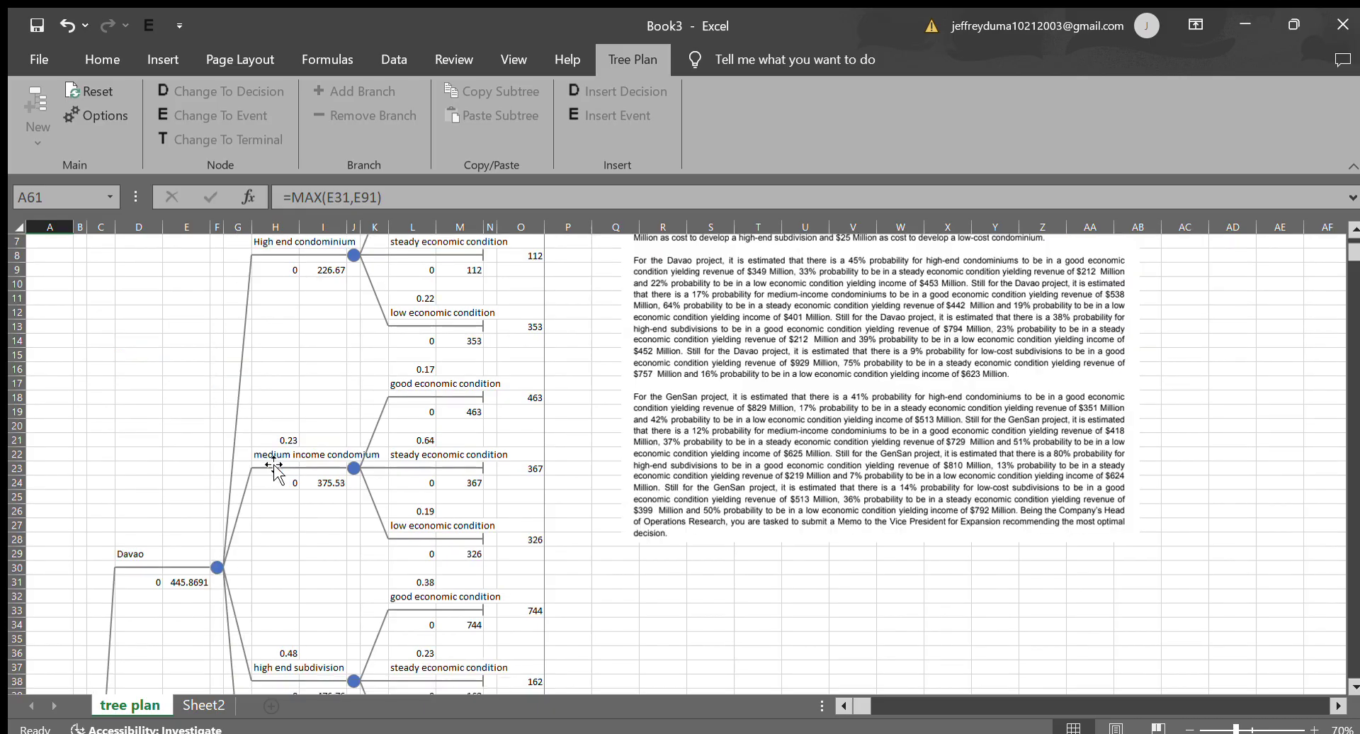
pyautogui.scroll(2, 274, 471)
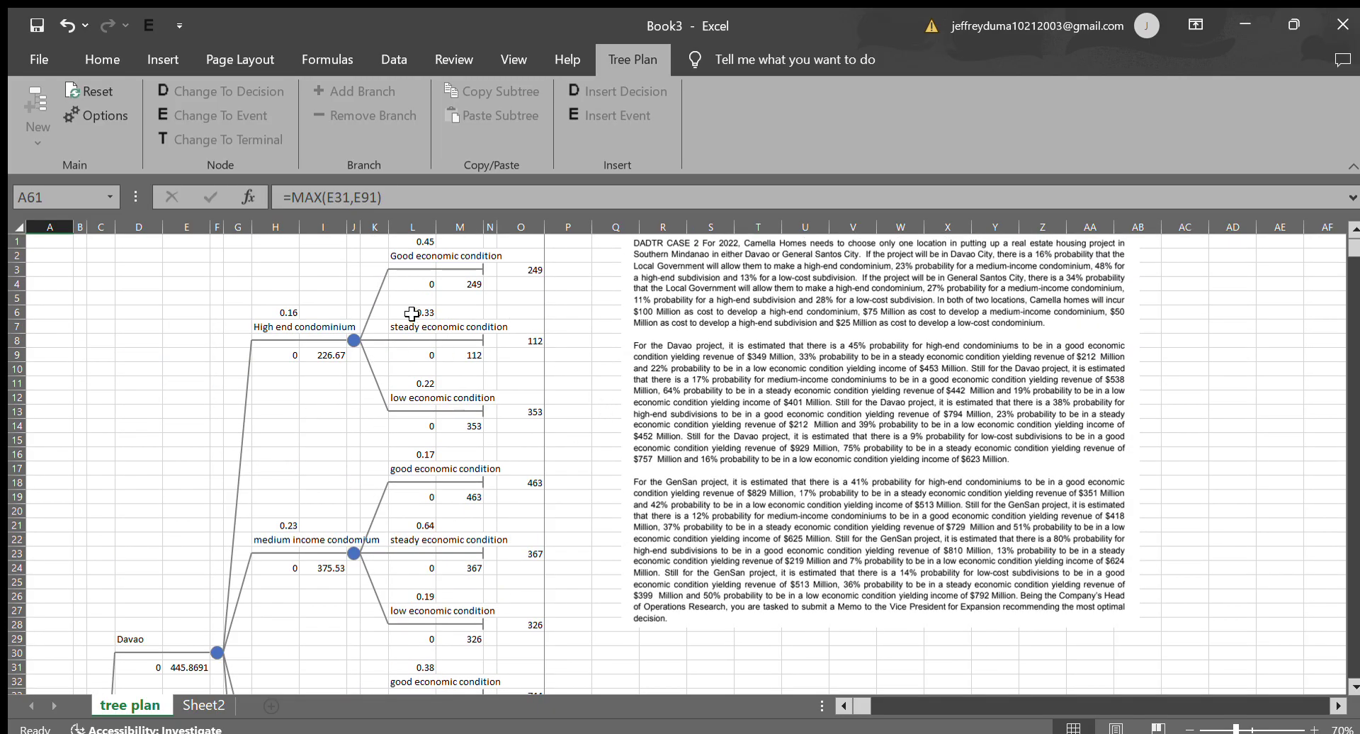